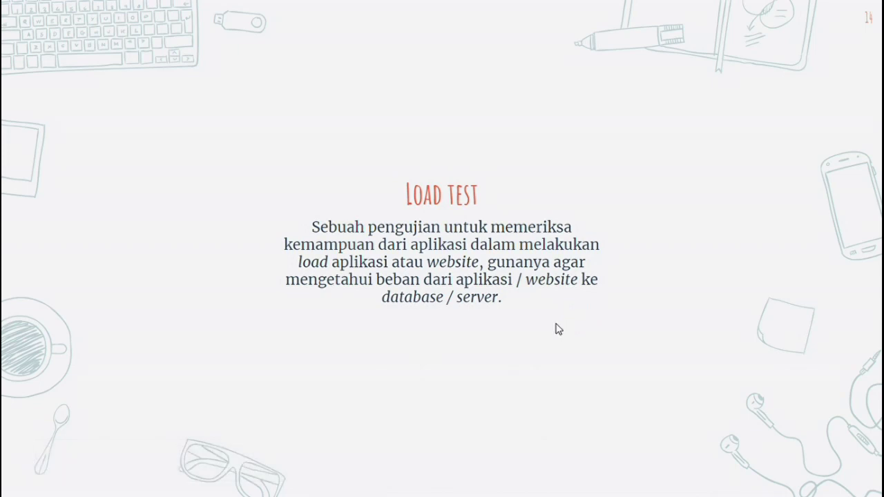
Switch to Apache JMeter and add a Thread Group to the test plan.
mouse_move(665, 432)
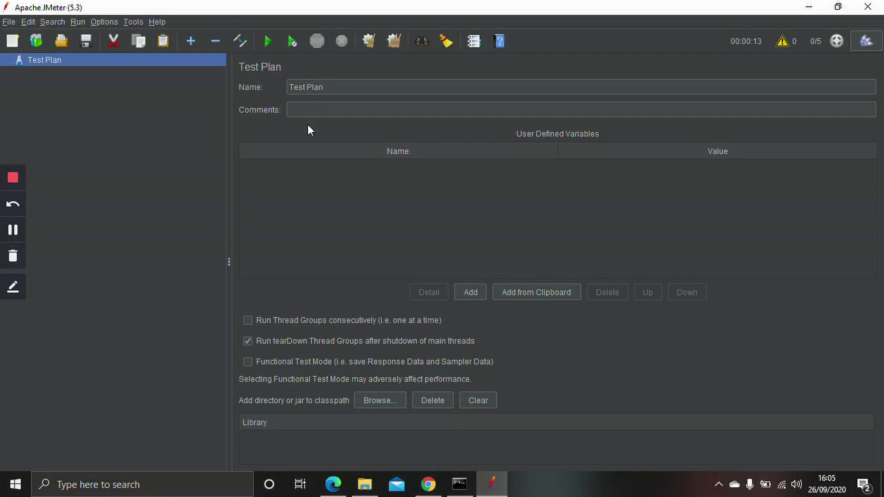
right_click(62, 59)
mouse_move(87, 65)
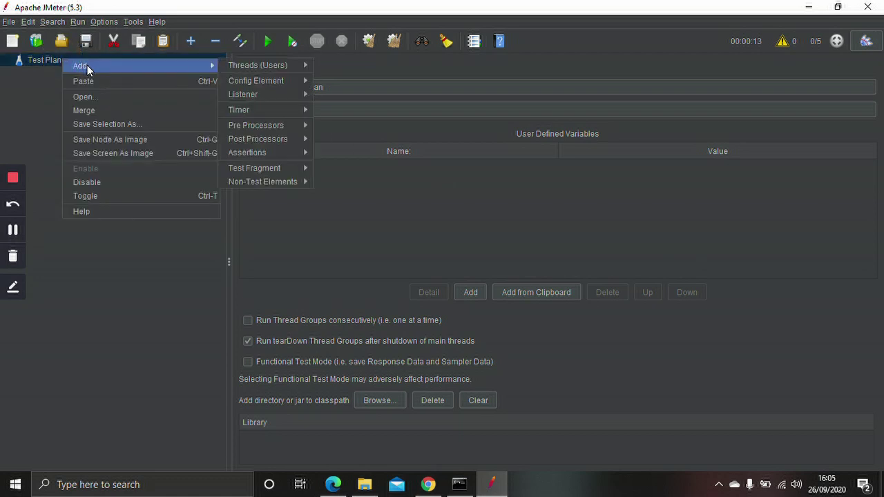
mouse_move(245, 65)
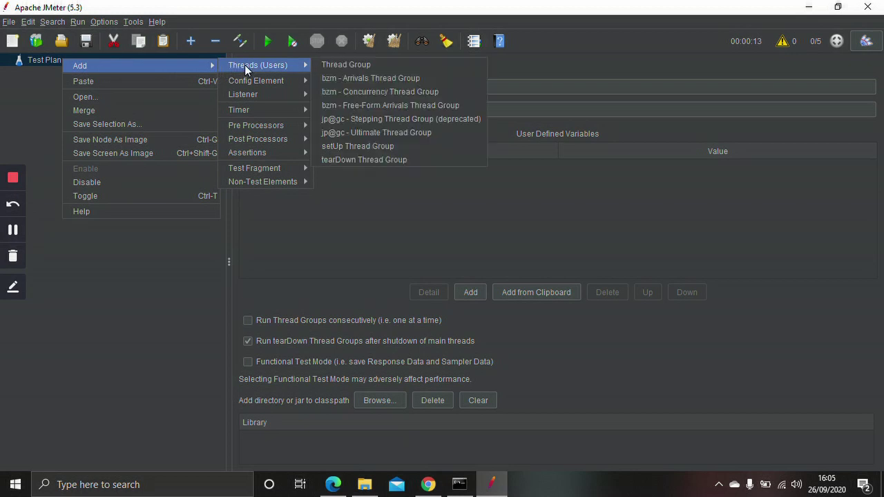
click(351, 64)
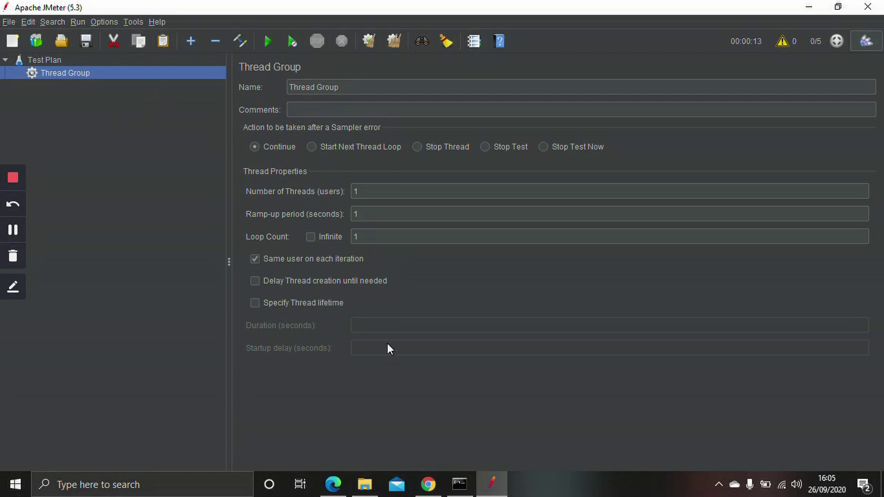
Set the thread group's number of threads to 5, leaving the ramp-up period and loop count at 1.
click(394, 187)
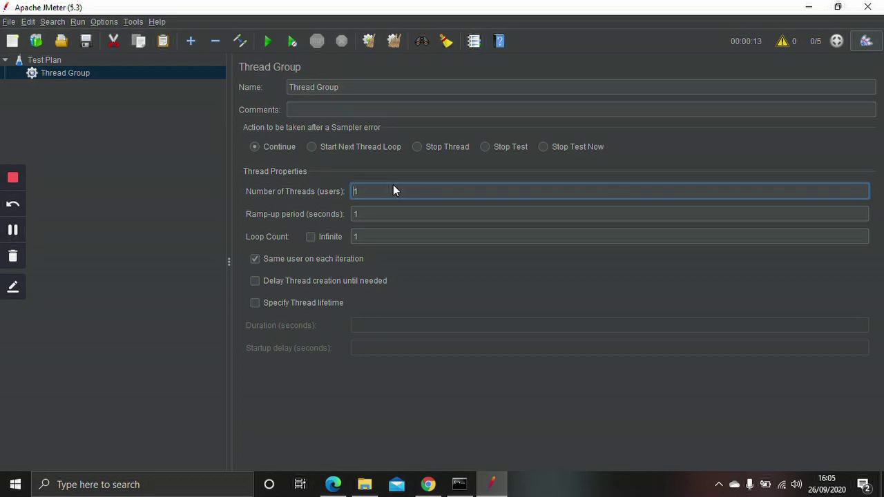
key(Delete)
text(5)
click(399, 213)
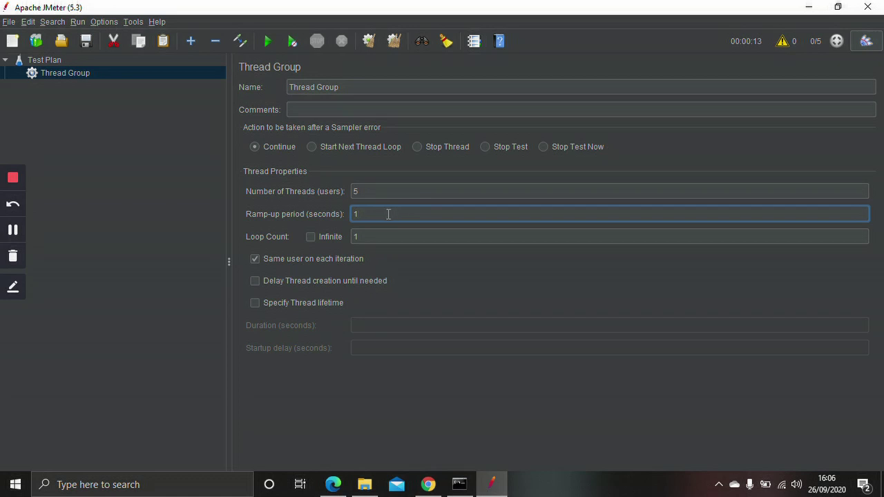
click(388, 213)
click(371, 214)
click(382, 238)
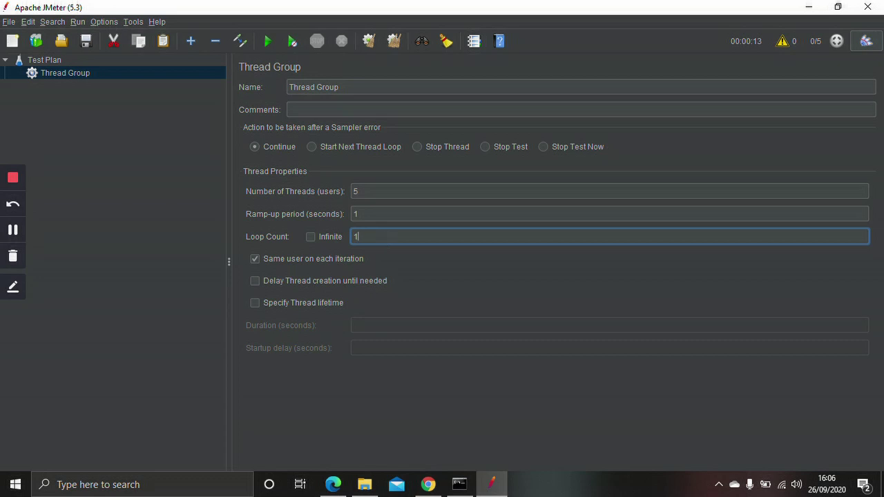
click(386, 239)
Rename the thread group as Hompage.
click(362, 88)
key(BackSpace)
key(BackSpace)
key(BackSpace)
key(BackSpace)
key(BackSpace)
key(BackSpace)
key(BackSpace)
key(BackSpace)
key(BackSpace)
key(BackSpace)
key(BackSpace)
key(BackSpace)
text(HO)
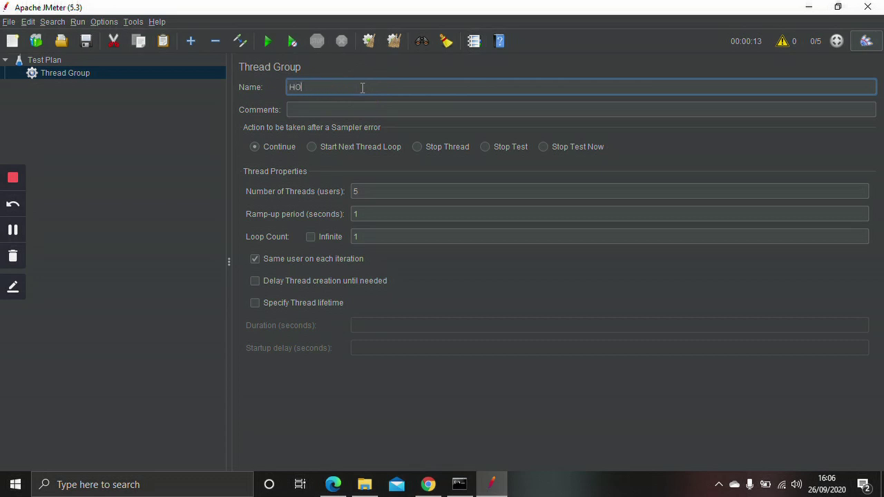
key(BackSpace)
text(ompage)
Add an HTTP Request sampler to the Hompage thread group.
click(62, 73)
right_click(62, 73)
mouse_move(99, 82)
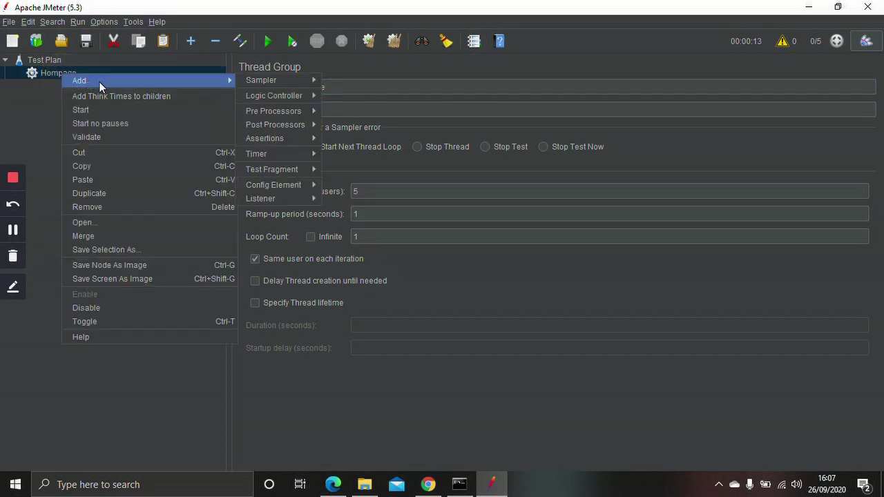
mouse_move(268, 81)
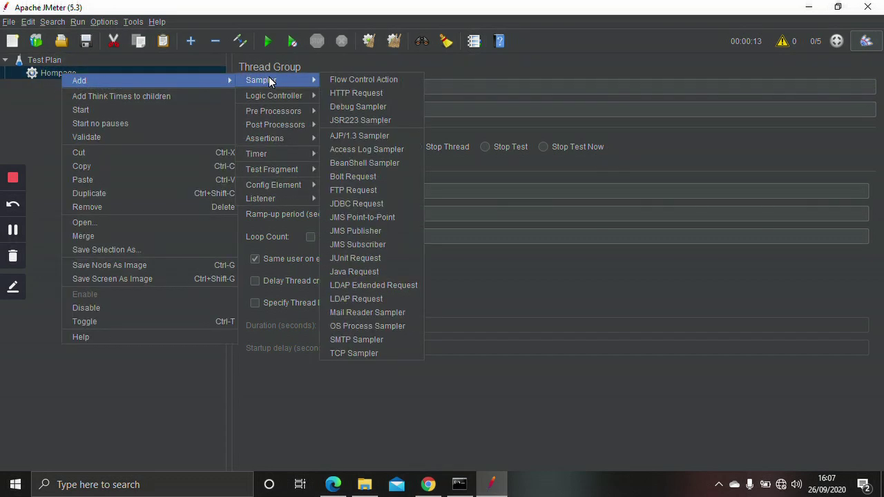
click(355, 93)
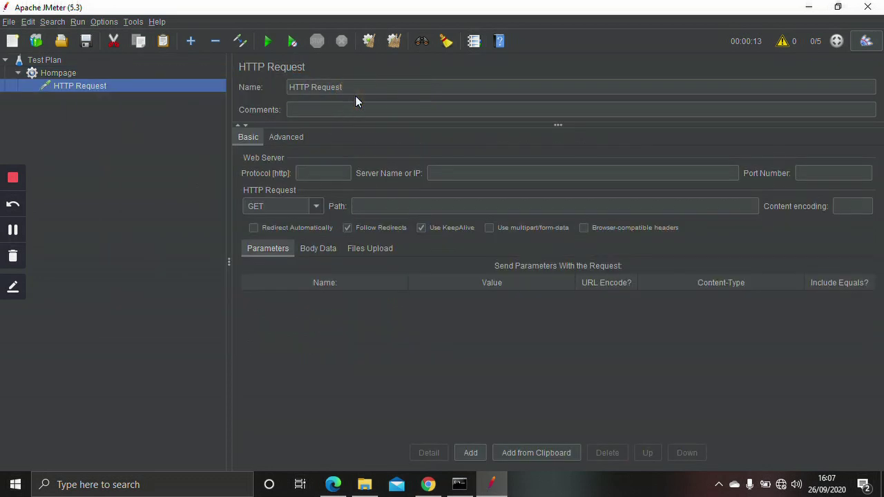
Set the HTTP request's server name to begawe.unram.ac.id and its path to /.
click(465, 174)
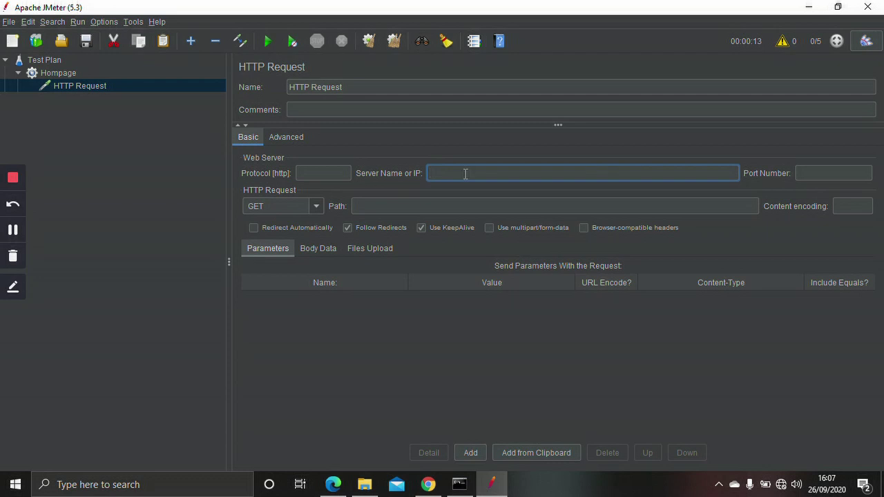
text(begawe)
click(466, 174)
text(.unram.ac.id)
click(427, 203)
text(/)
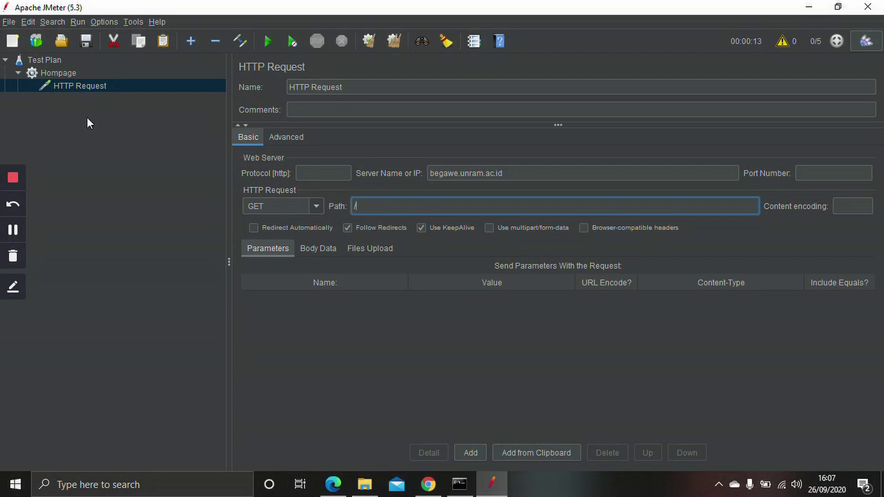
Add a View Results in Table listener to the Hompage thread group.
right_click(65, 71)
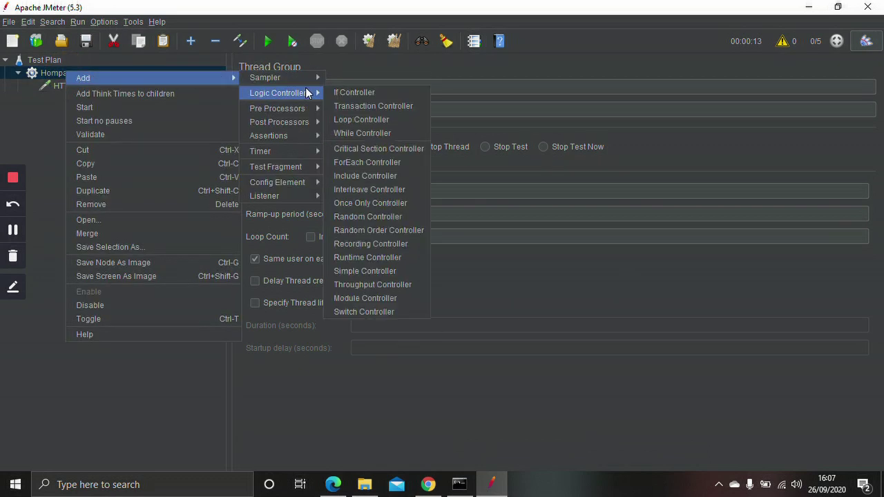
mouse_move(297, 195)
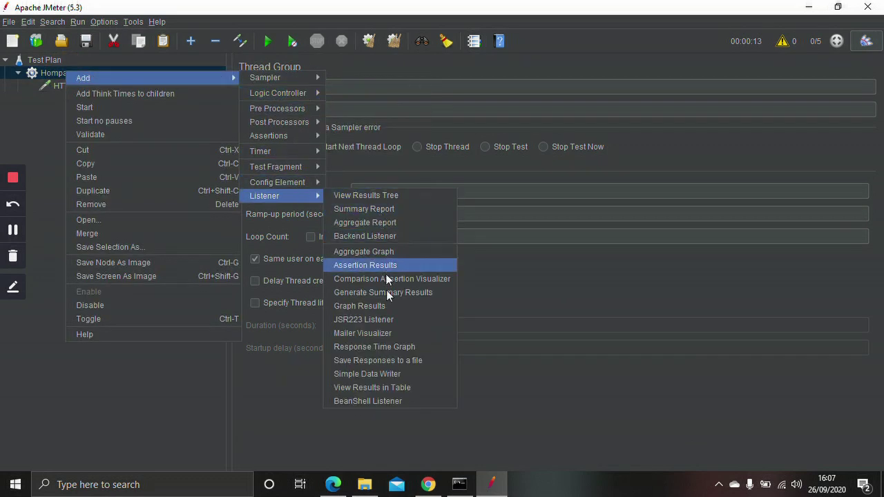
click(386, 389)
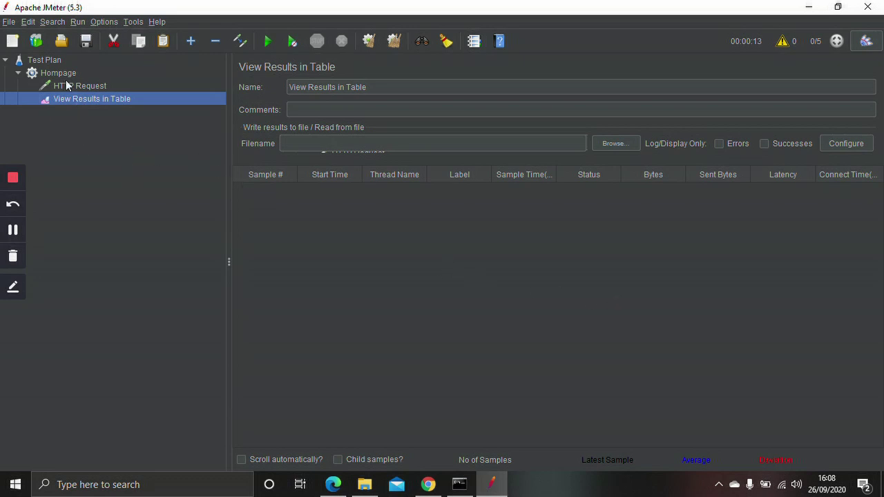
Save the test plan as testing1 in the bin folder and run the load test.
click(9, 22)
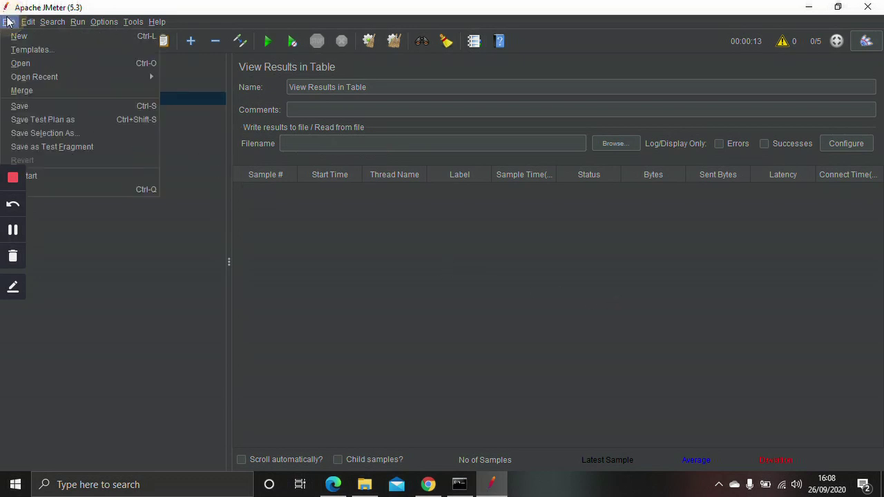
click(31, 105)
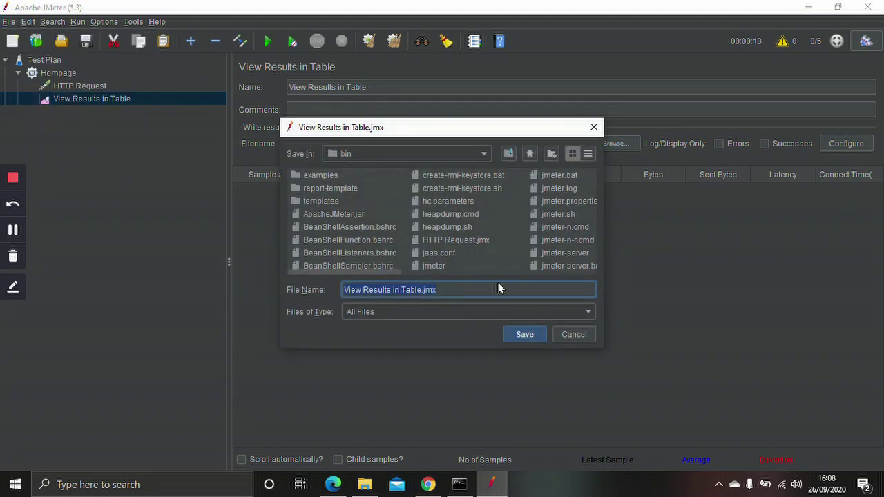
key(BackSpace)
text(te)
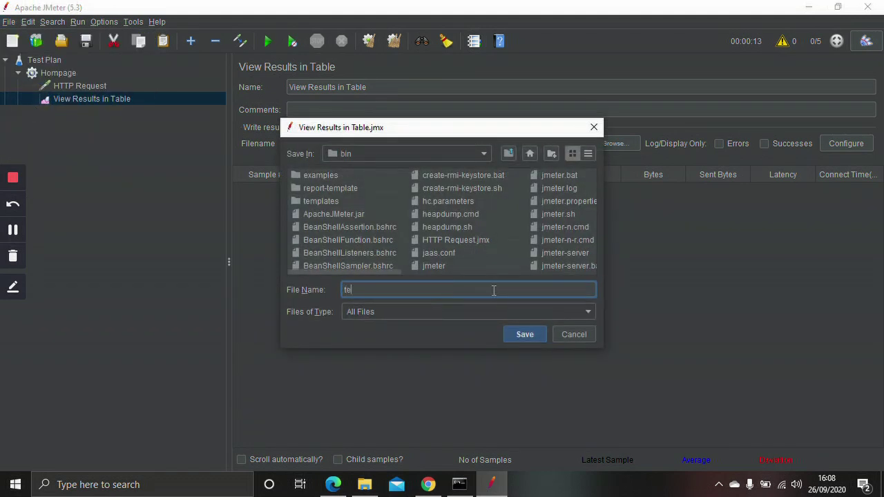
text(sting1)
click(523, 334)
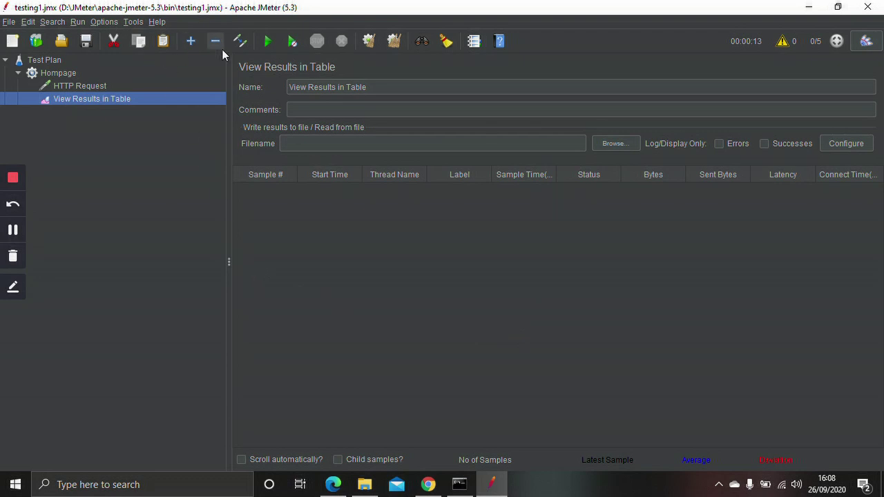
click(270, 43)
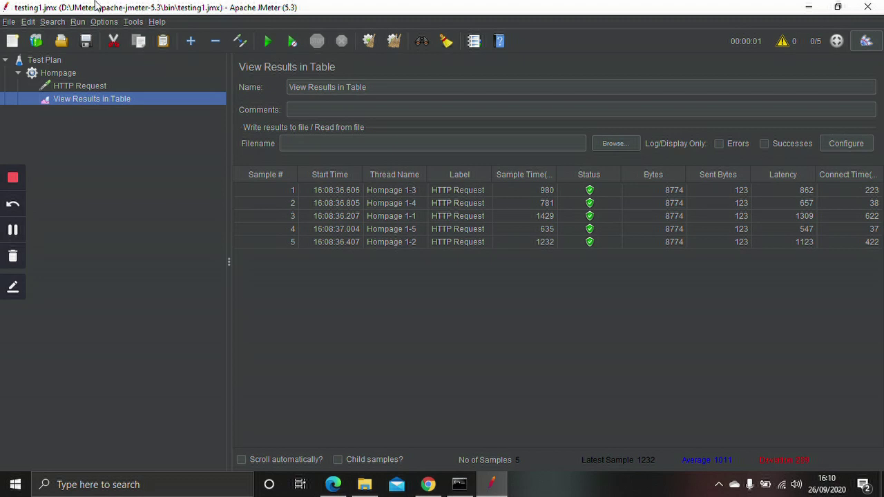
Set the Hompage thread group's number of threads to 10 and its loop count to 2.
click(96, 88)
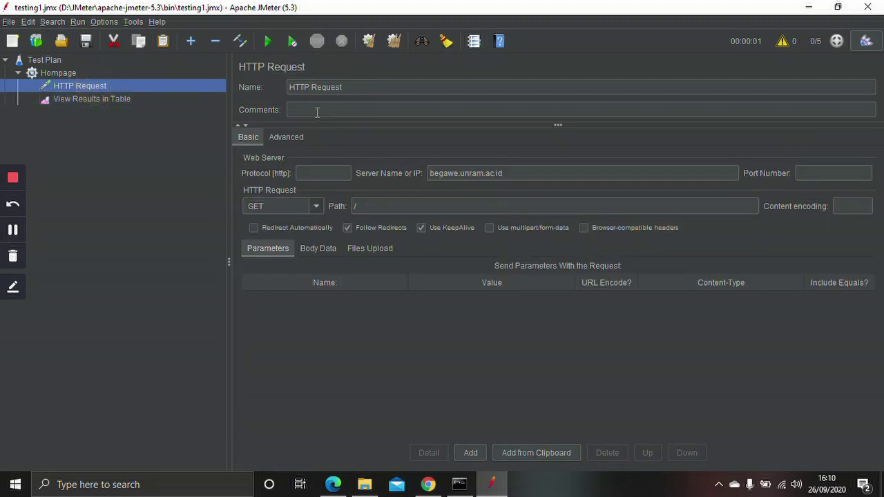
click(58, 73)
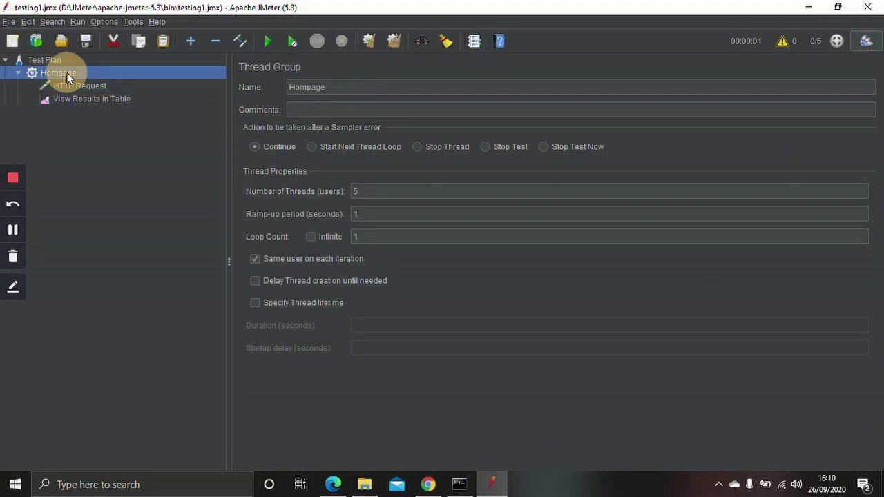
click(386, 194)
key(BackSpace)
text(10)
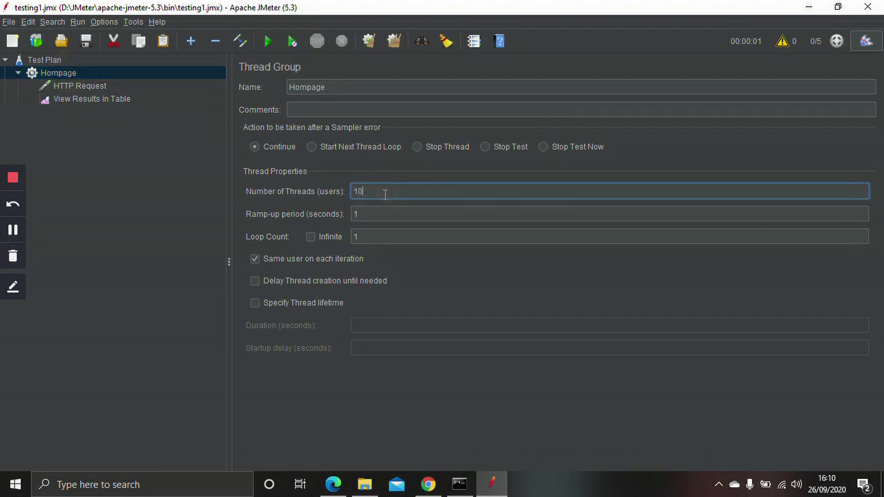
click(366, 237)
key(BackSpace)
text(2)
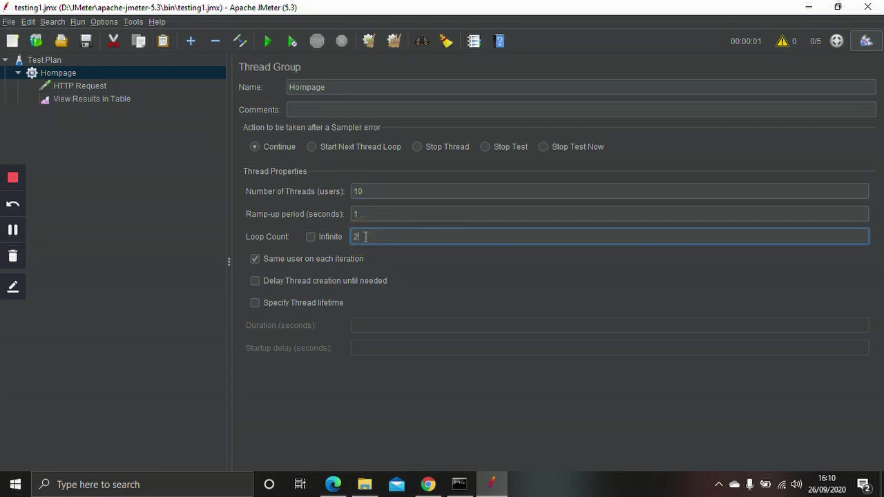
Run the load test again and review its samples down to the last row in View Results in Table.
click(267, 43)
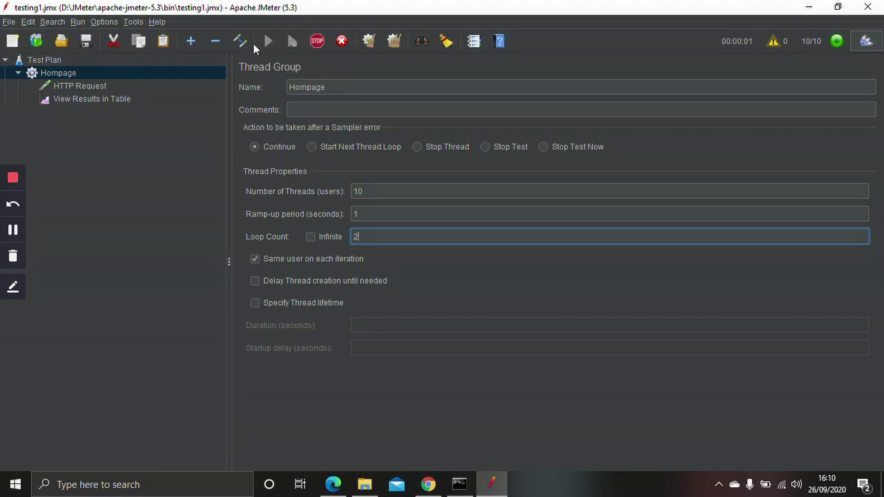
click(104, 102)
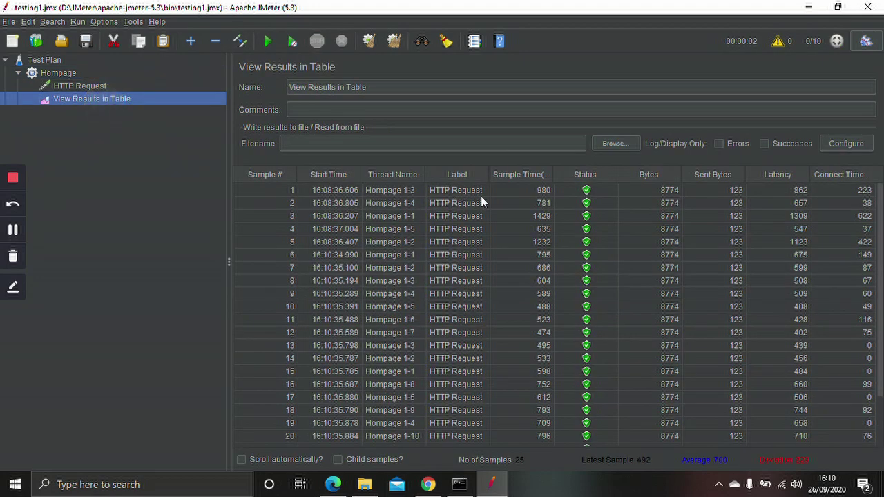
drag(882, 283, 882, 399)
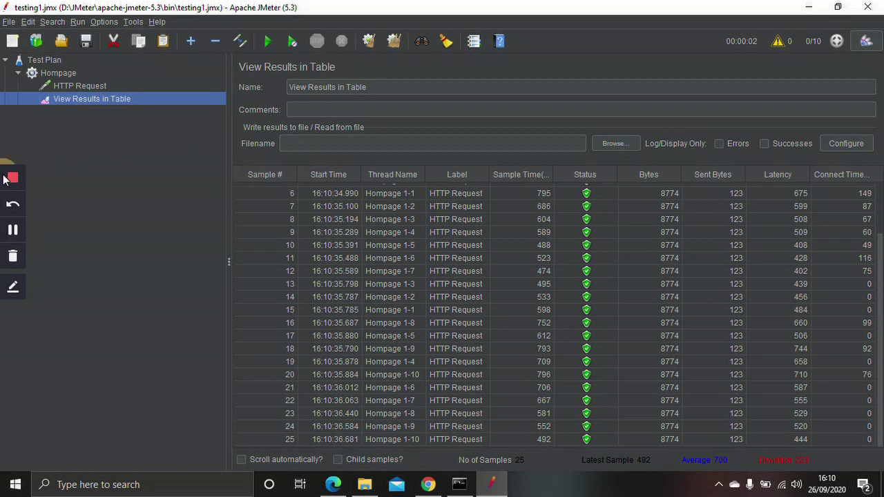
Exit the Stress Test slide show in PowerPoint and switch back to Apache JMeter.
click(13, 178)
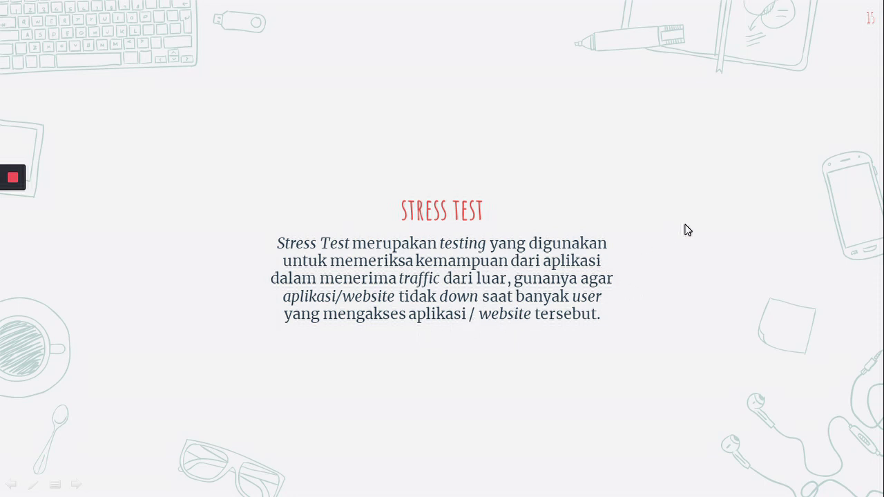
key(Escape)
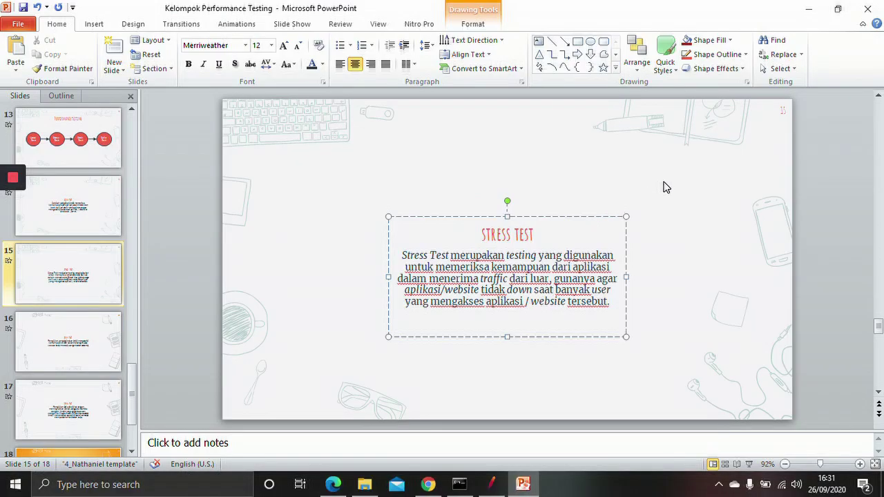
click(804, 12)
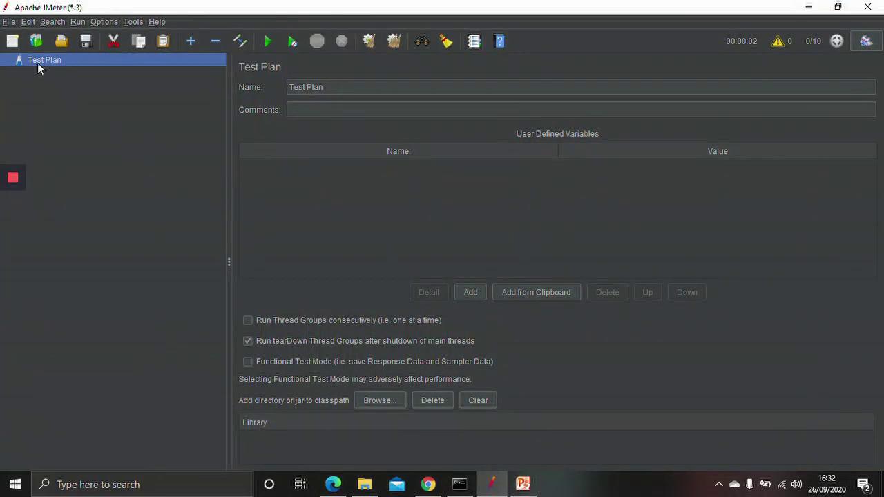
Rename the new, empty test plan as Berajah.
drag(345, 86, 279, 89)
key(End)
key(BackSpace)
key(BackSpace)
key(BackSpace)
key(BackSpace)
key(BackSpace)
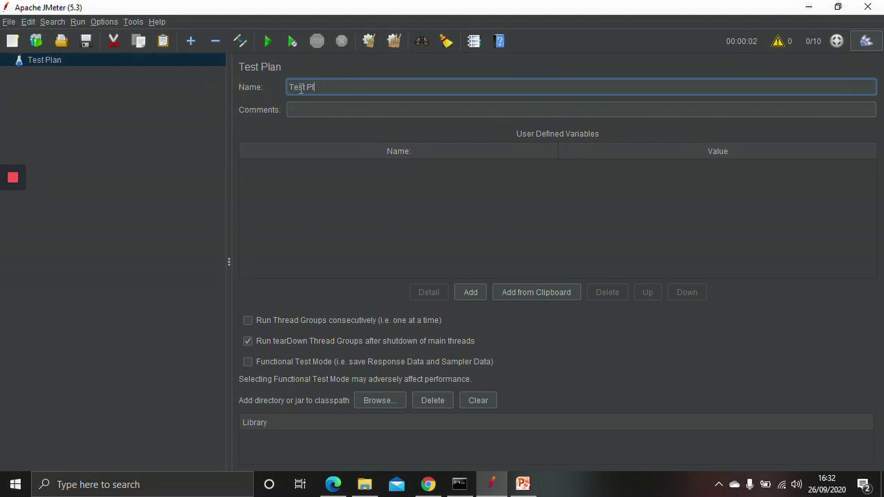
key(BackSpace)
key(BackSpace)
key(BackSpace)
key(BackSpace)
text(Belal)
text(ah)
Add a Thread Group to the Berajah test plan.
right_click(46, 61)
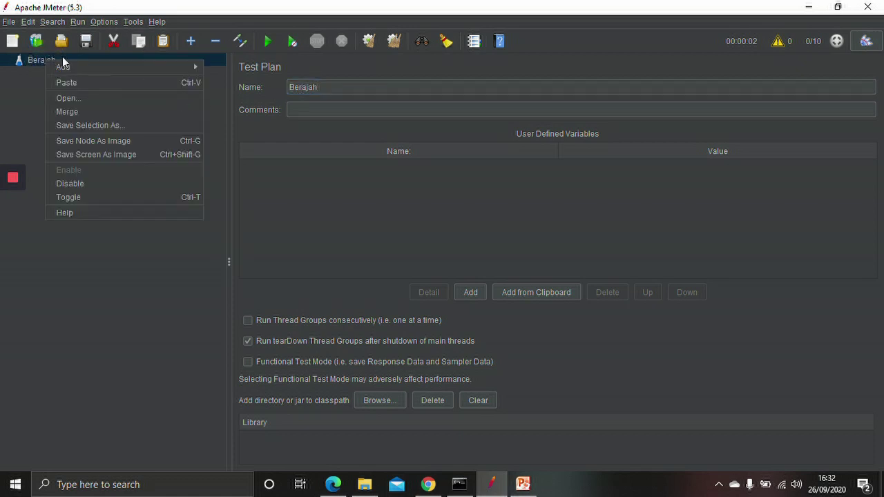
mouse_move(98, 65)
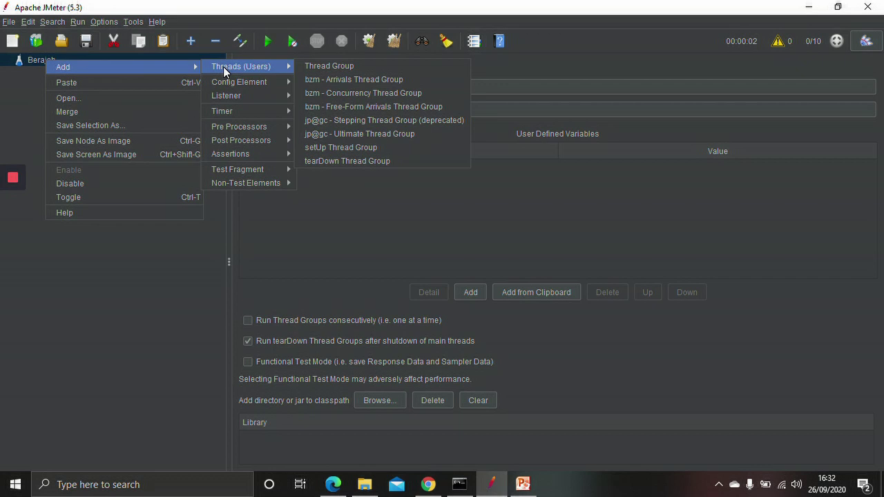
click(320, 67)
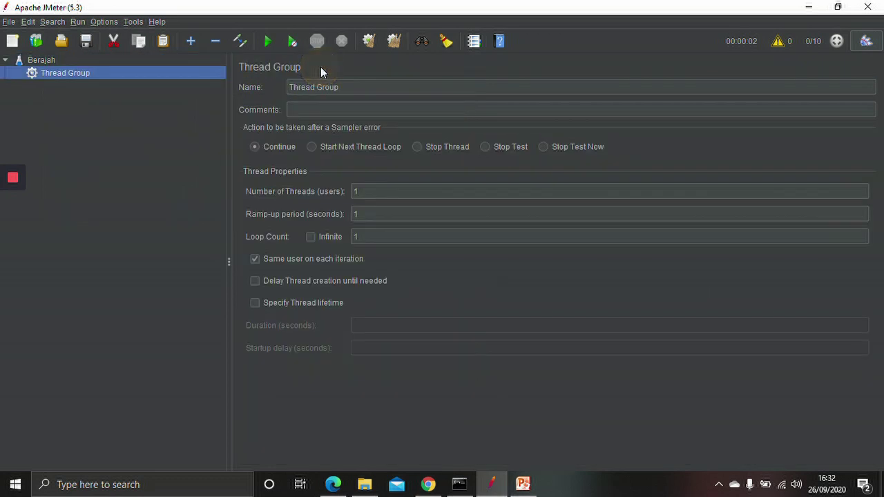
Rename the new Thread Group as Stress Test.
click(347, 88)
key(BackSpace)
key(BackSpace)
key(BackSpace)
key(BackSpace)
key(BackSpace)
key(BackSpace)
key(BackSpace)
key(BackSpace)
key(BackSpace)
key(BackSpace)
key(BackSpace)
key(BackSpace)
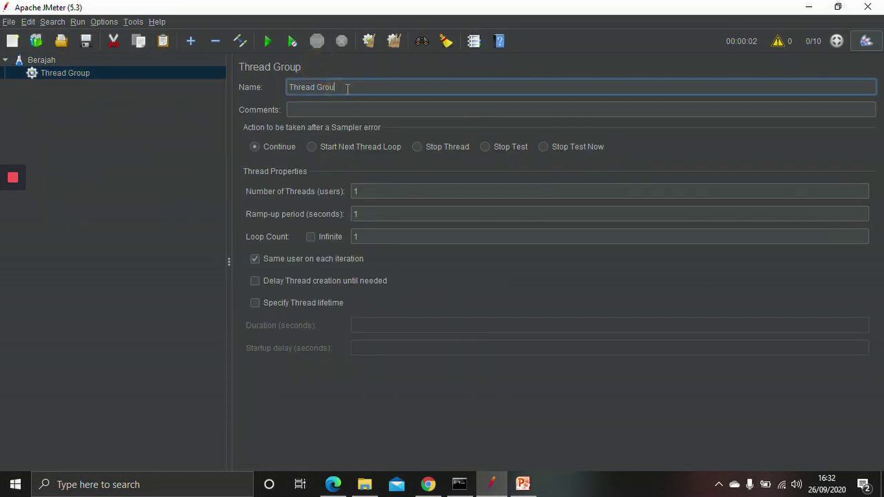
text(Stress Test)
Set the Stress Test thread group to 20 threads (users) with a ramp-up period of 20 seconds.
click(381, 193)
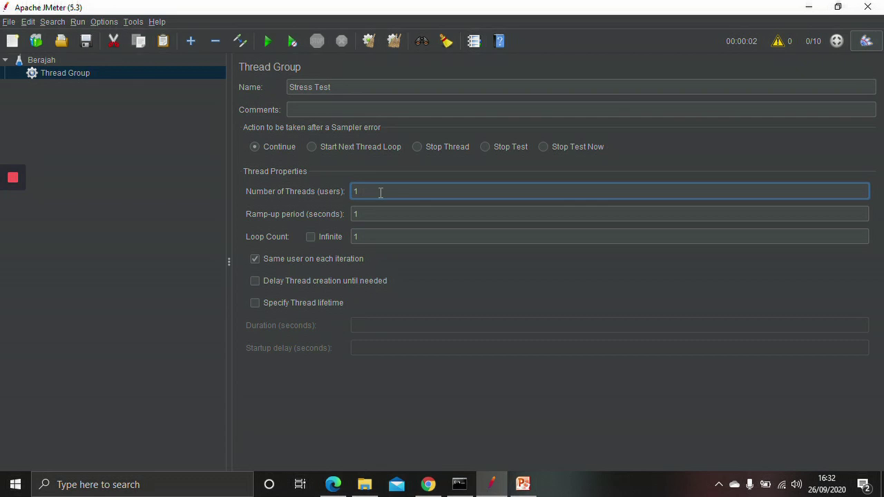
key(BackSpace)
text(20)
click(364, 212)
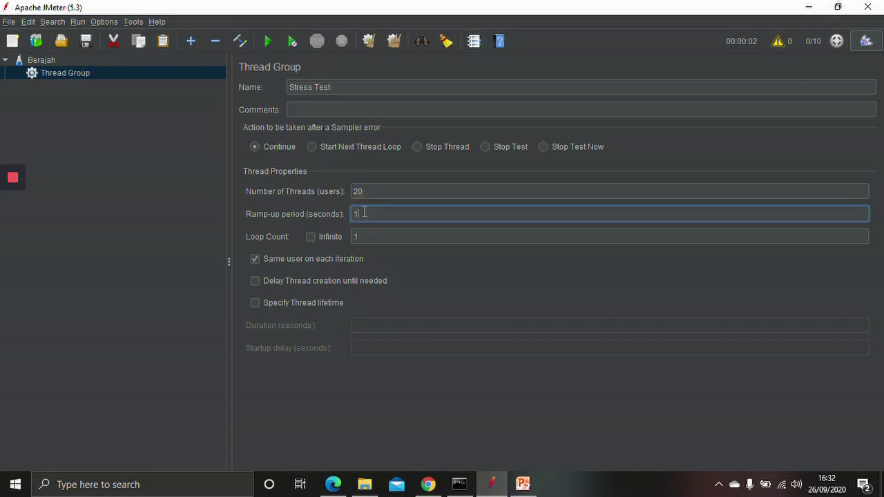
key(BackSpace)
text(20)
click(388, 236)
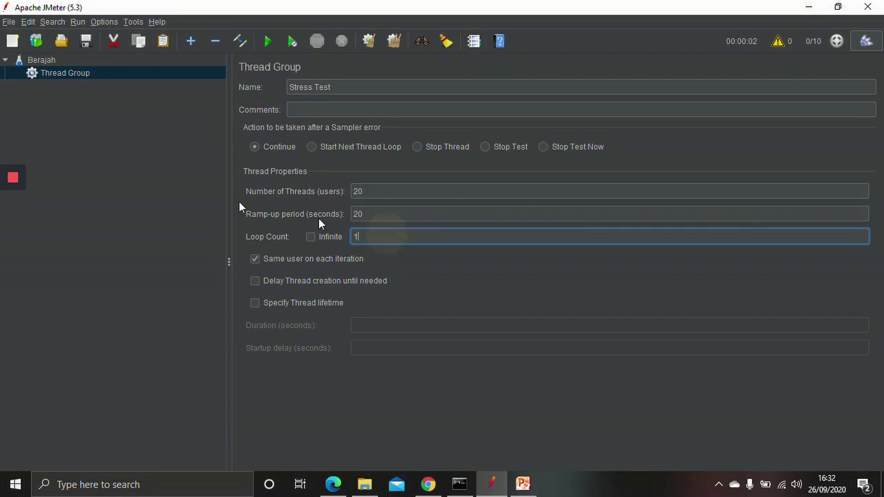
Add an HTTP Request sampler to the Stress Test thread group.
right_click(49, 74)
mouse_move(94, 82)
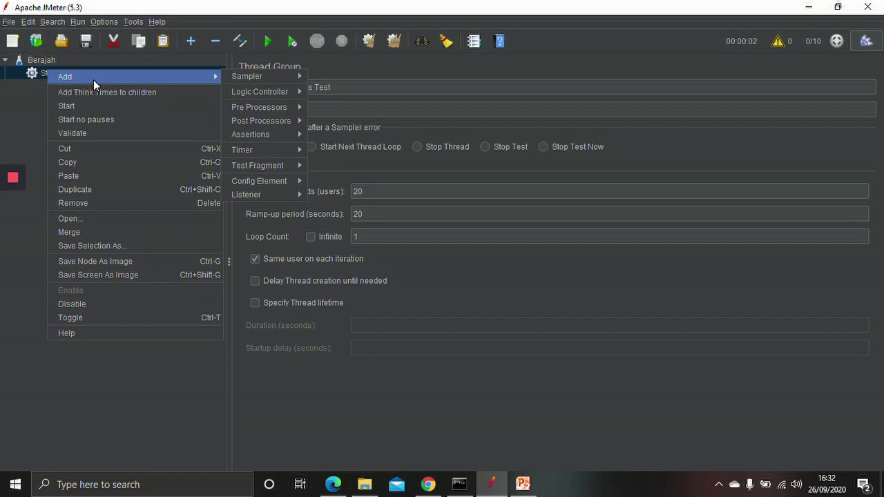
mouse_move(250, 77)
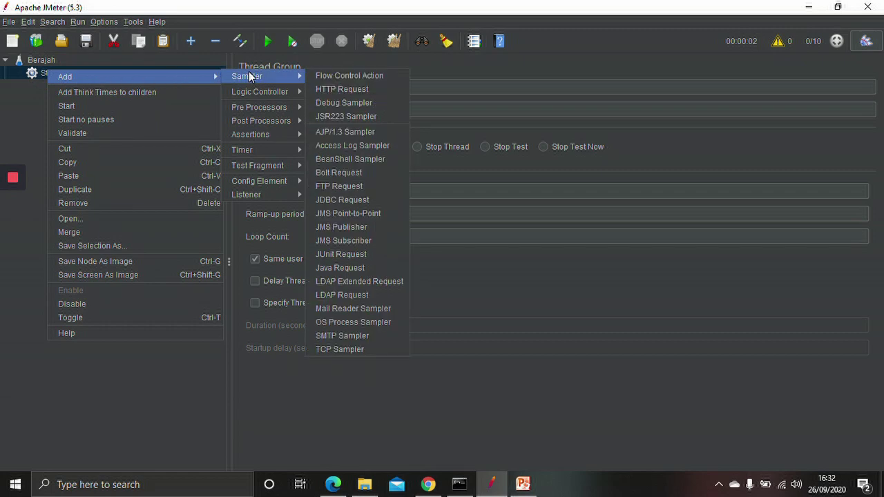
click(335, 89)
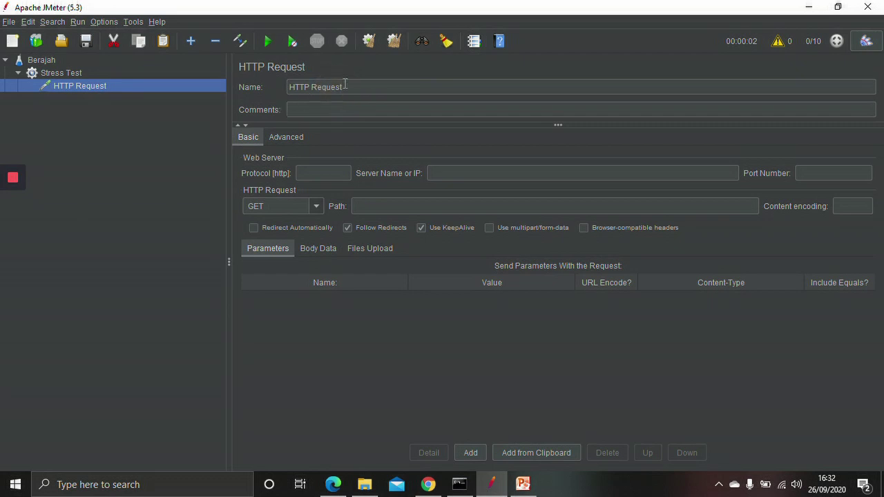
click(360, 84)
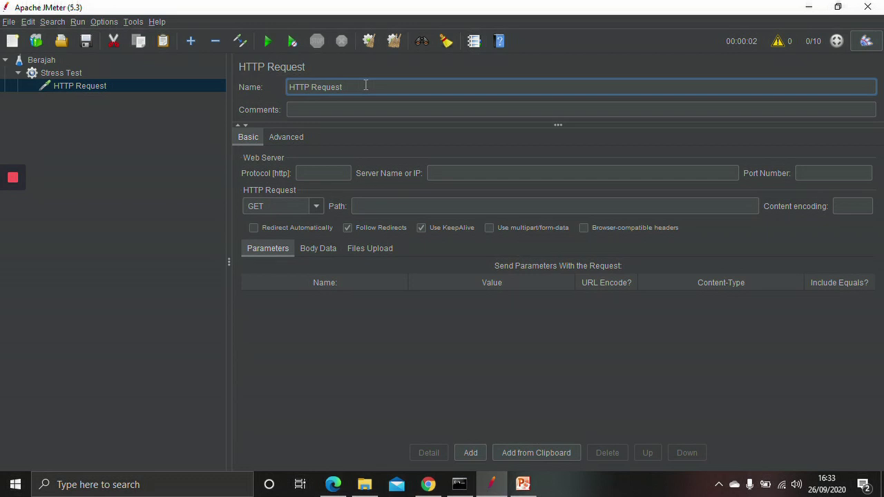
click(455, 175)
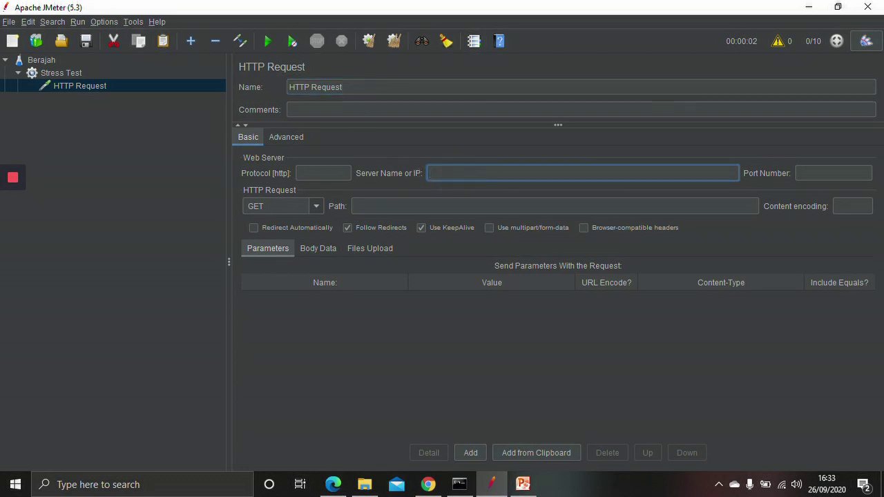
text(begawe.unr)
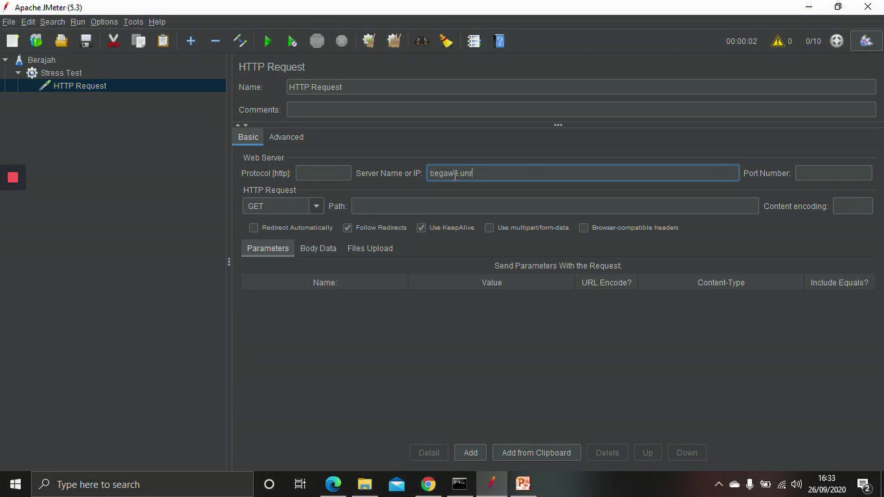
text(am.ac.id)
click(440, 203)
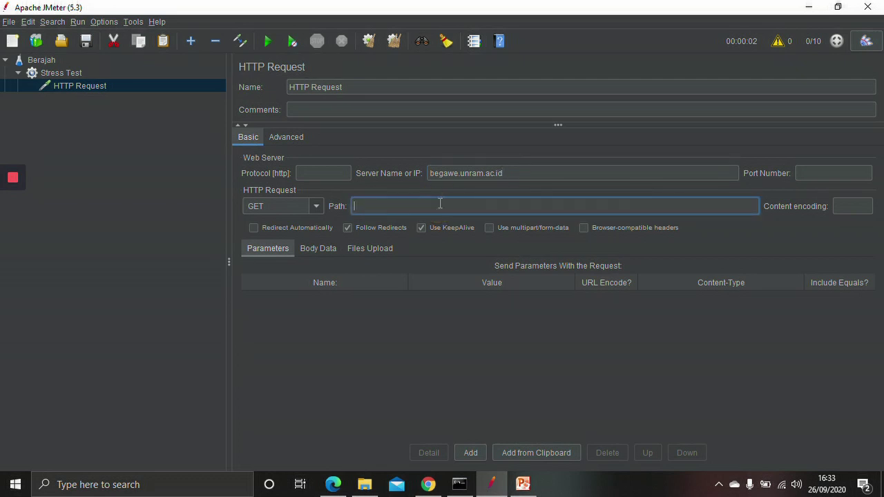
text(/)
click(433, 186)
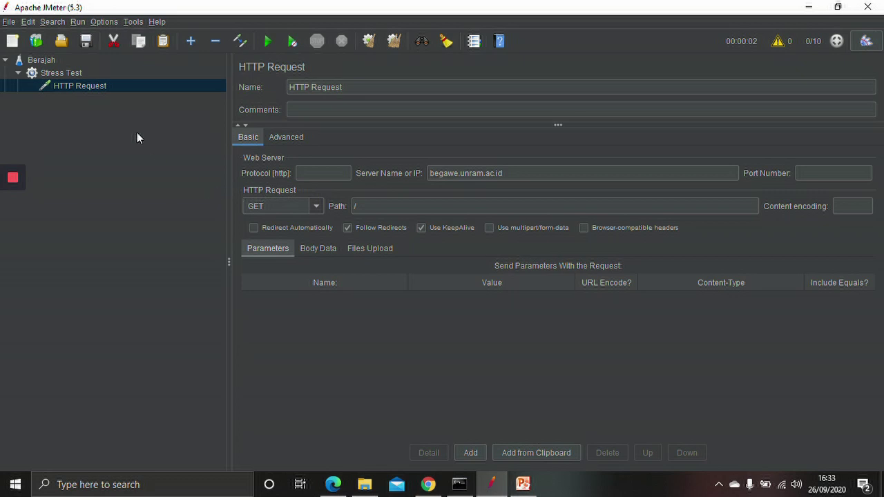
Add a View Results in Table listener to the HTTP Request.
right_click(64, 86)
mouse_move(77, 93)
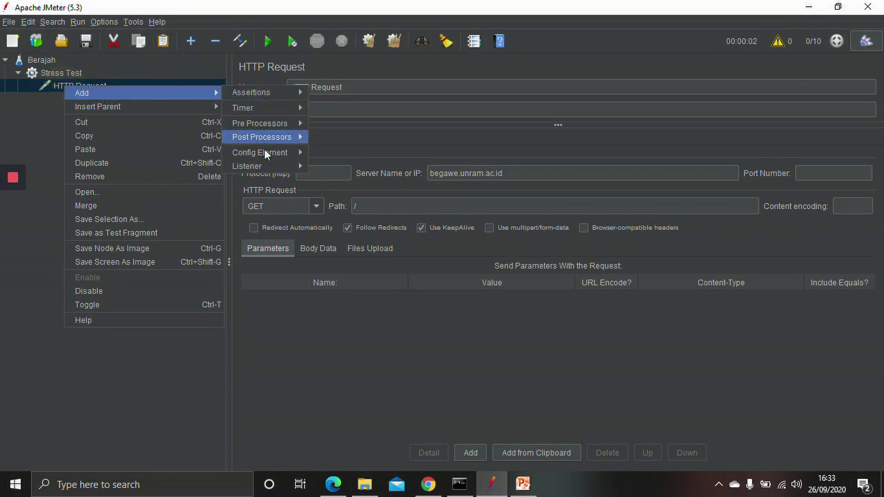
mouse_move(266, 166)
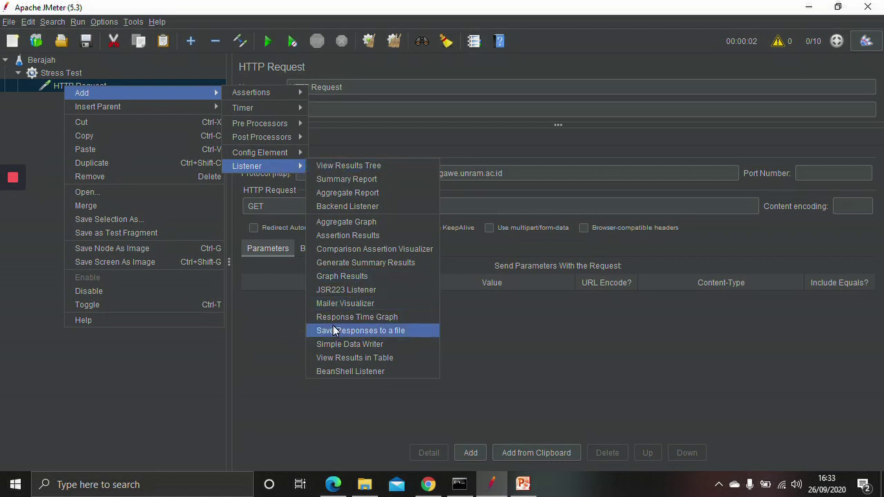
click(362, 357)
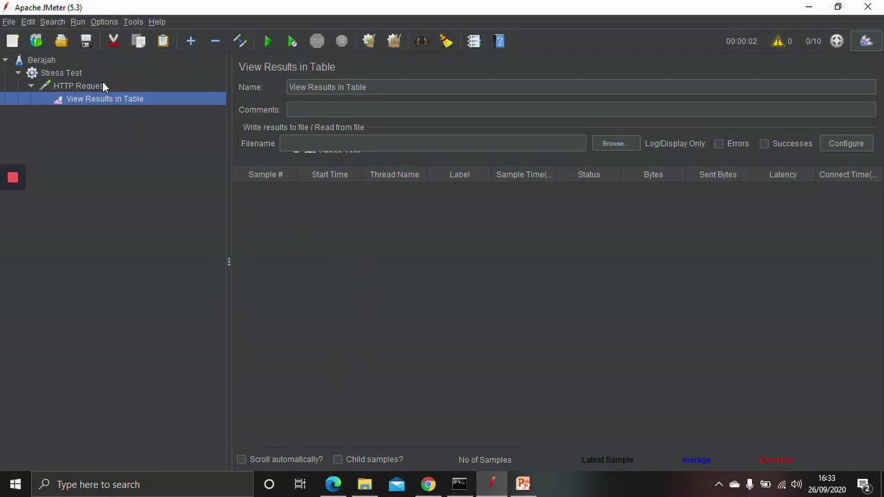
Run the stress test, first saving the test plan as View Results in Table.jmx in JMeter's bin folder.
click(273, 44)
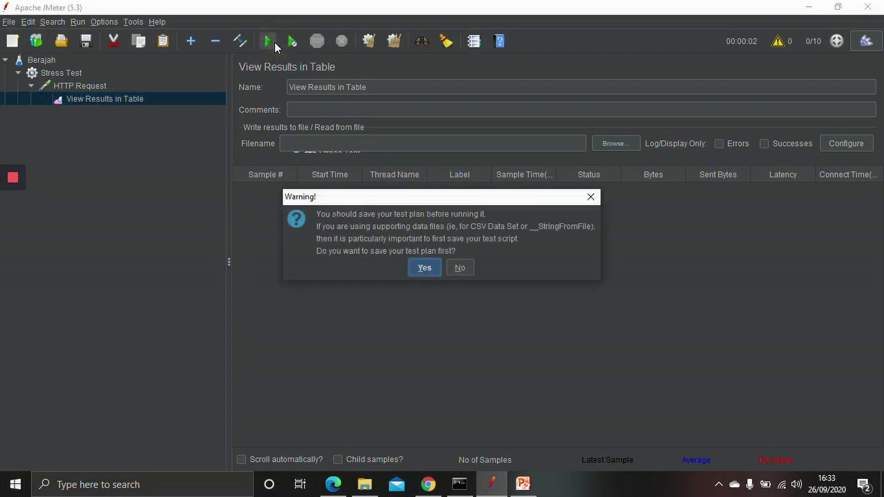
click(426, 268)
click(522, 337)
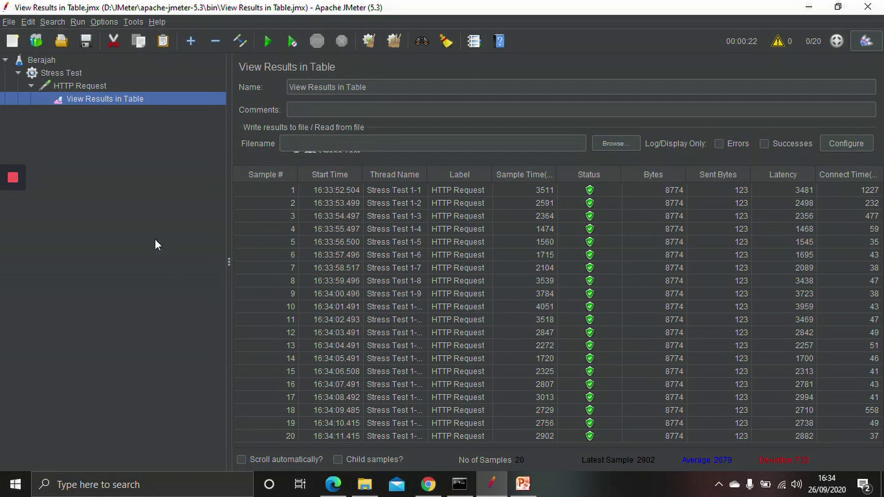
Add a Response Assertion to the Stress Test thread group.
click(56, 74)
right_click(70, 73)
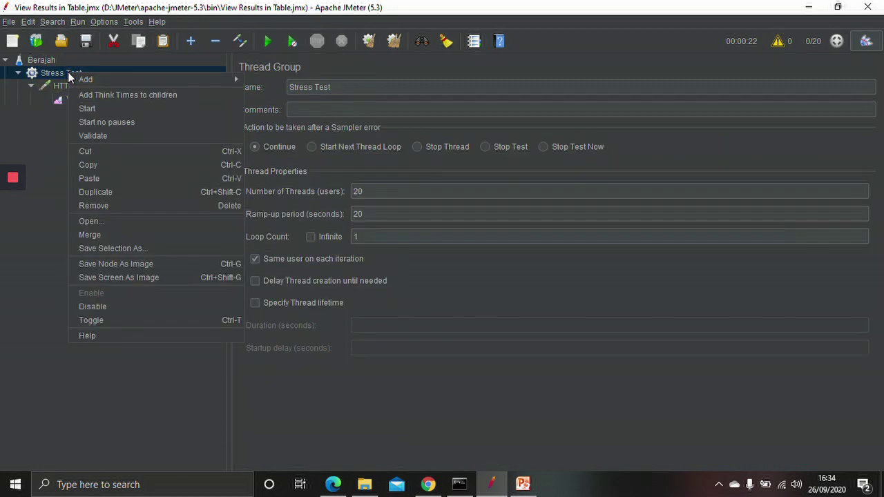
mouse_move(112, 81)
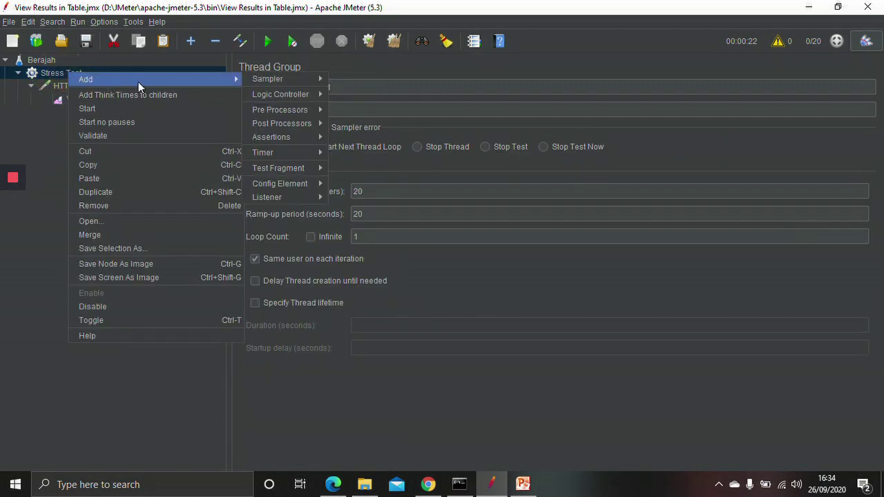
mouse_move(250, 84)
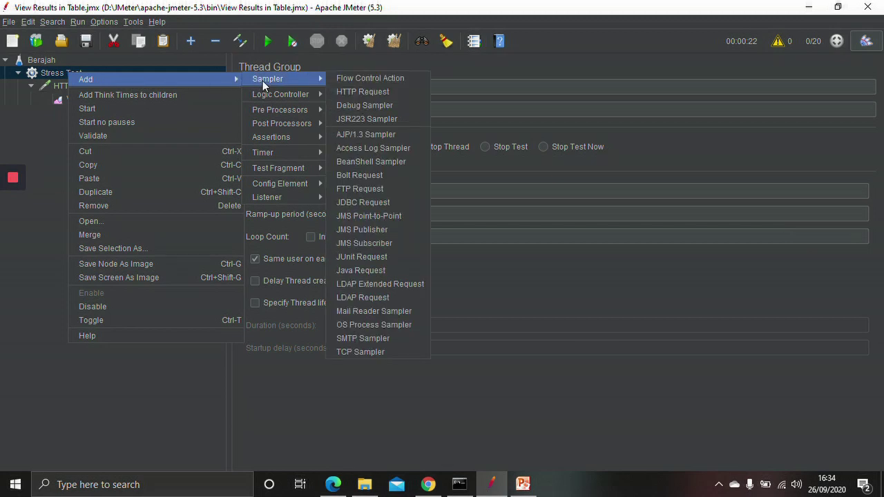
mouse_move(268, 97)
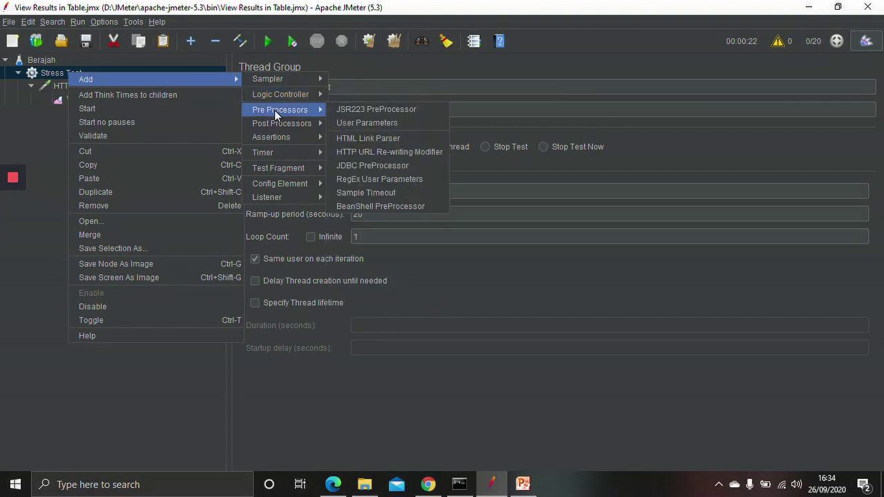
mouse_move(282, 136)
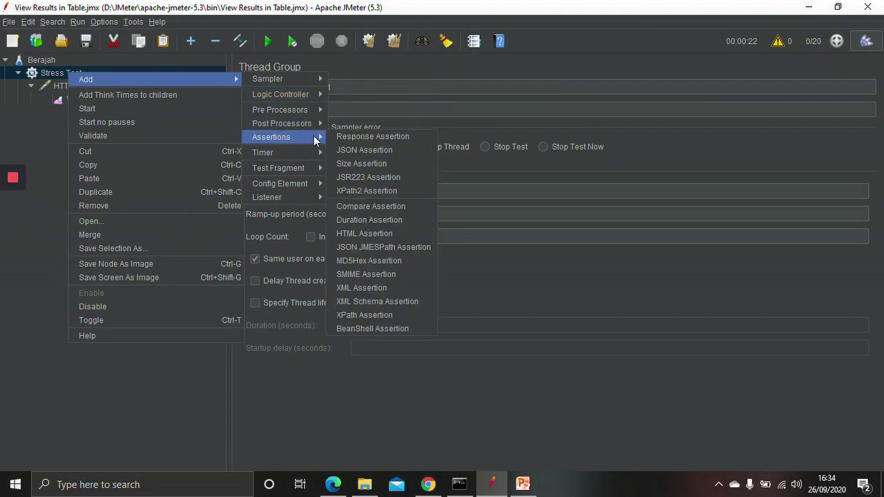
click(360, 134)
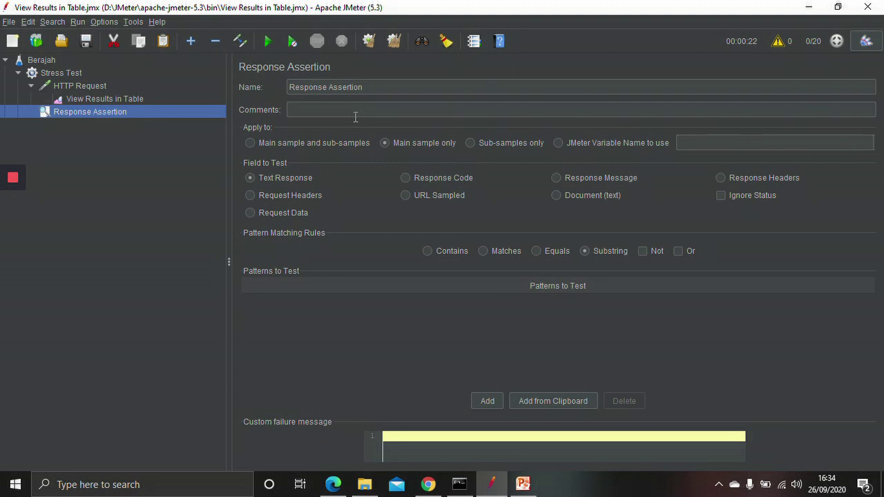
Configure the Response Assertion to test the Response Code with the Contains rule and the pattern 200.
click(405, 178)
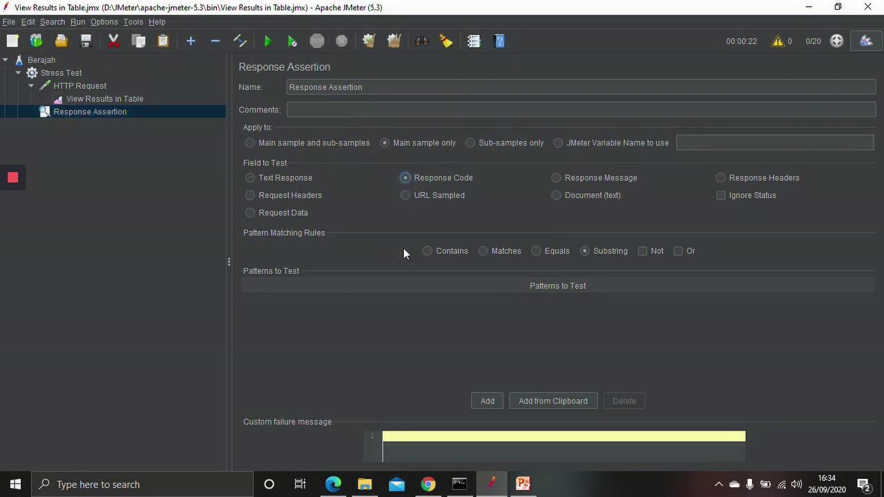
click(427, 250)
click(484, 404)
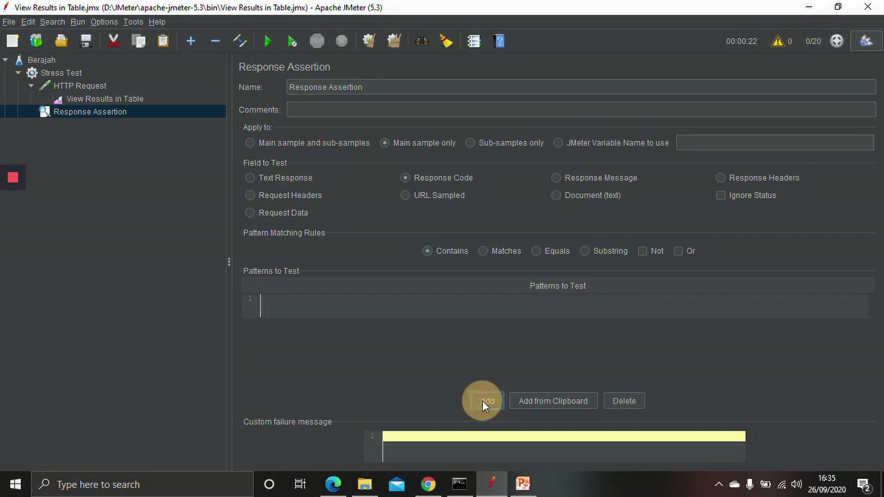
click(297, 306)
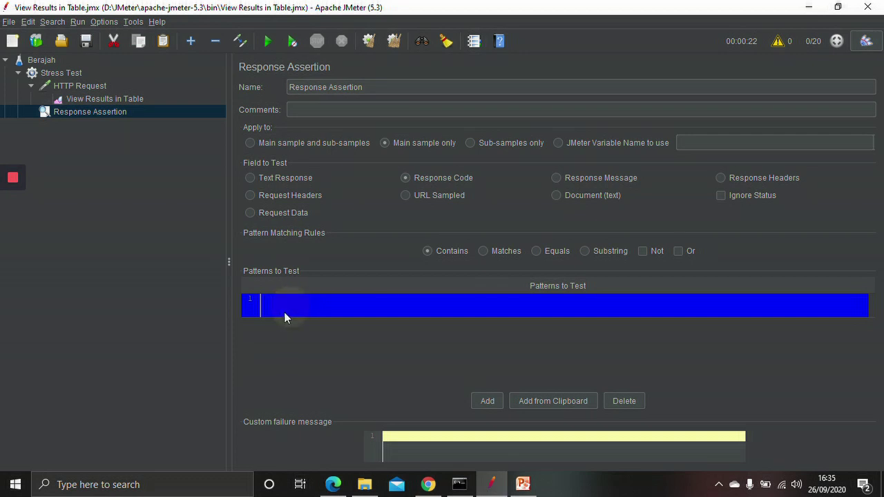
double_click(286, 313)
text(2)
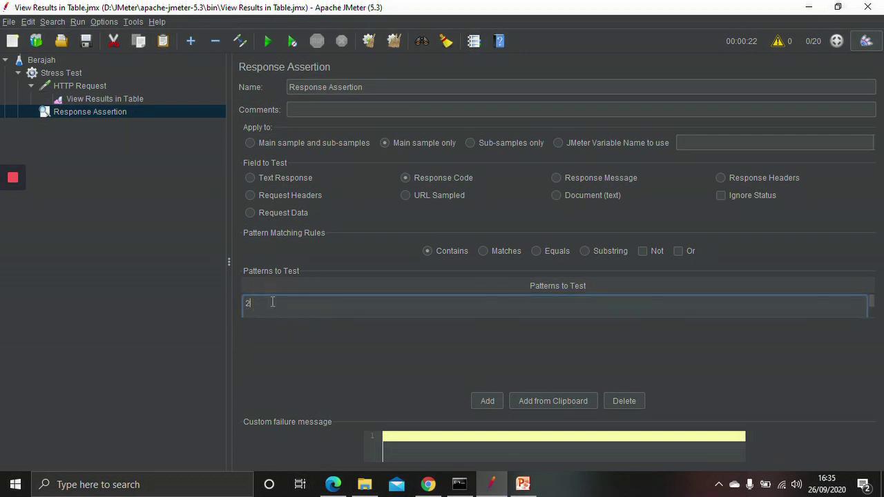
text(00)
Run the stress test with the assertion and review its samples down to the last row in View Results in Table.
click(271, 43)
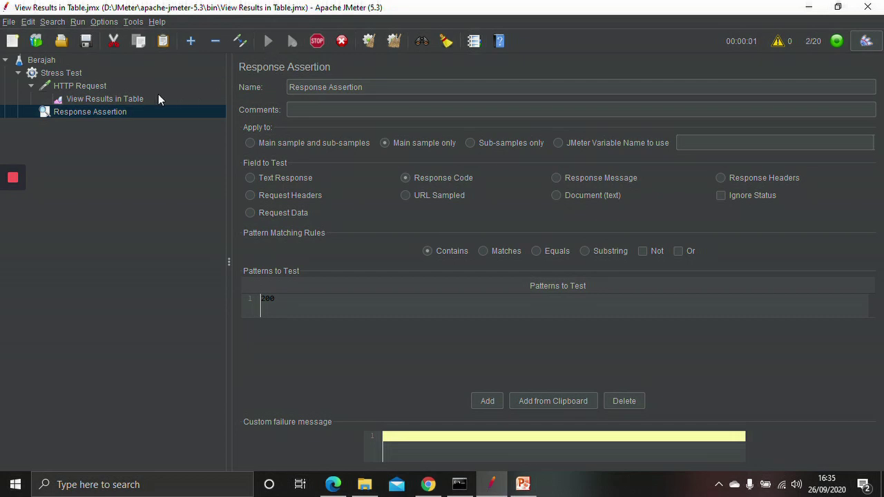
click(109, 99)
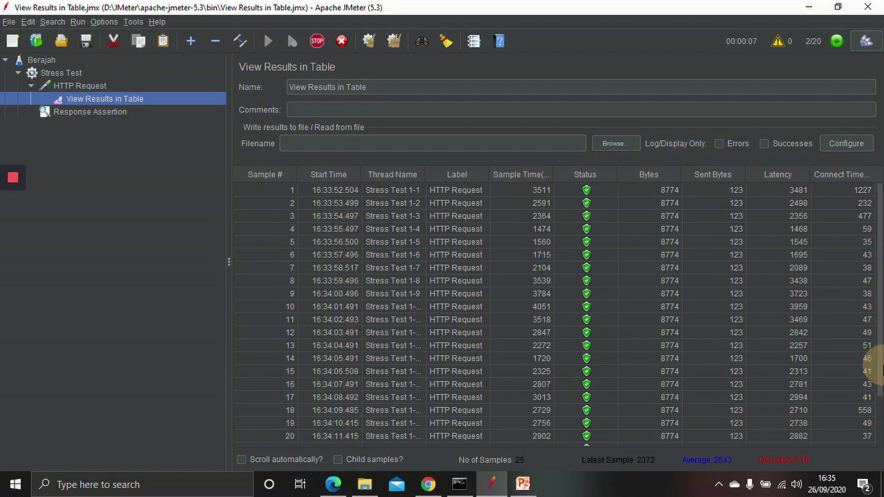
scroll(881, 371, down, 3)
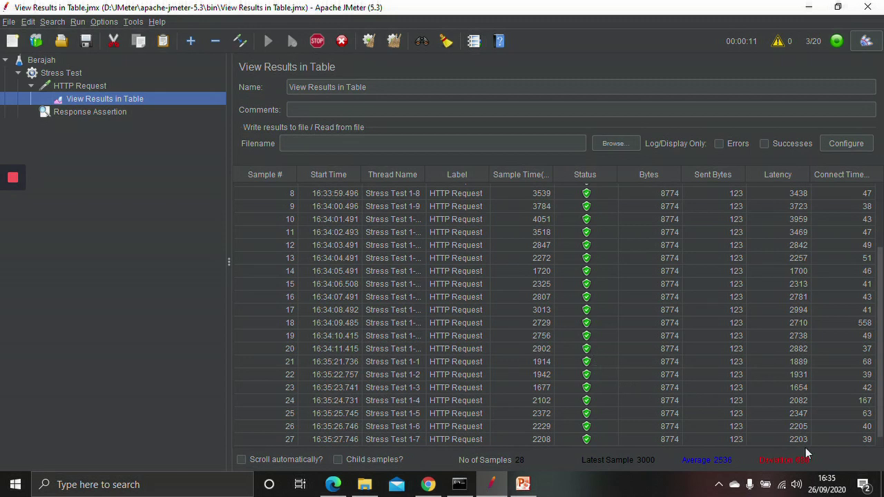
drag(882, 422, 881, 435)
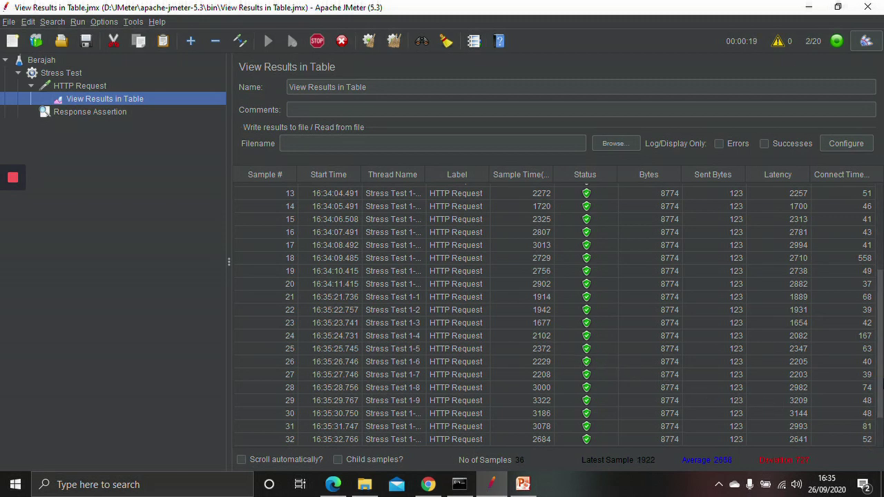
drag(881, 371, 882, 442)
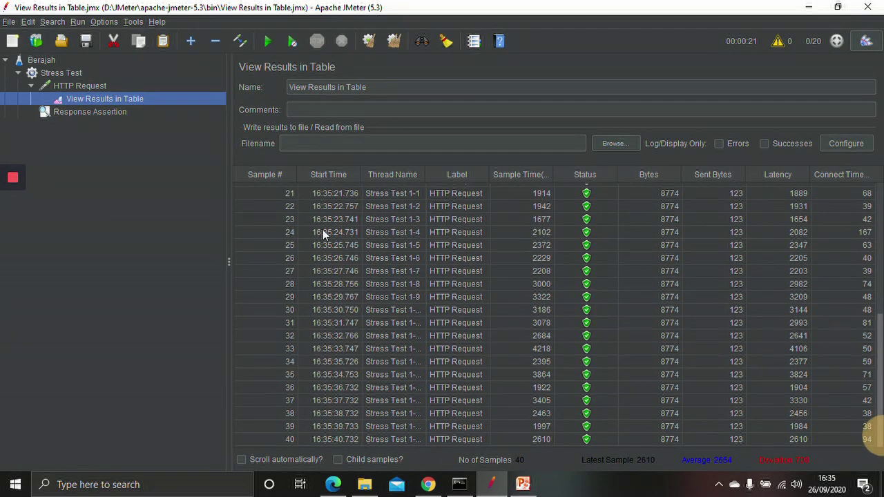
Change the Response Assertion's pattern to test to 201.
click(109, 113)
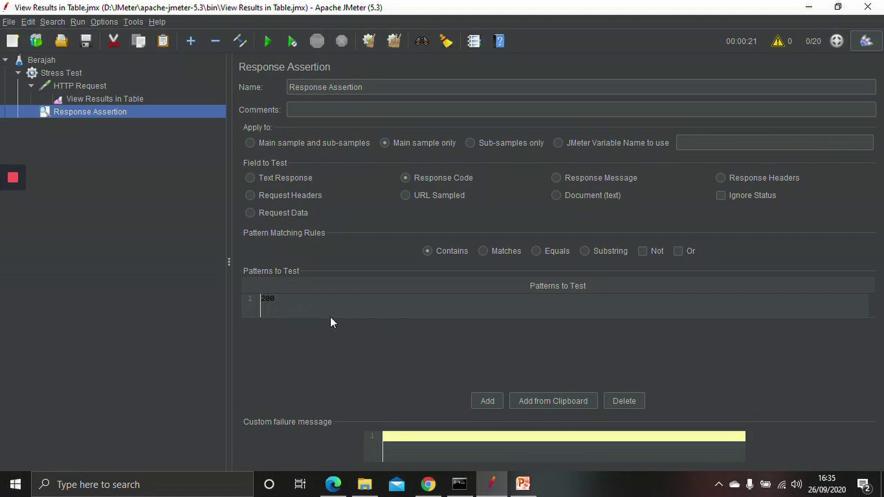
click(284, 308)
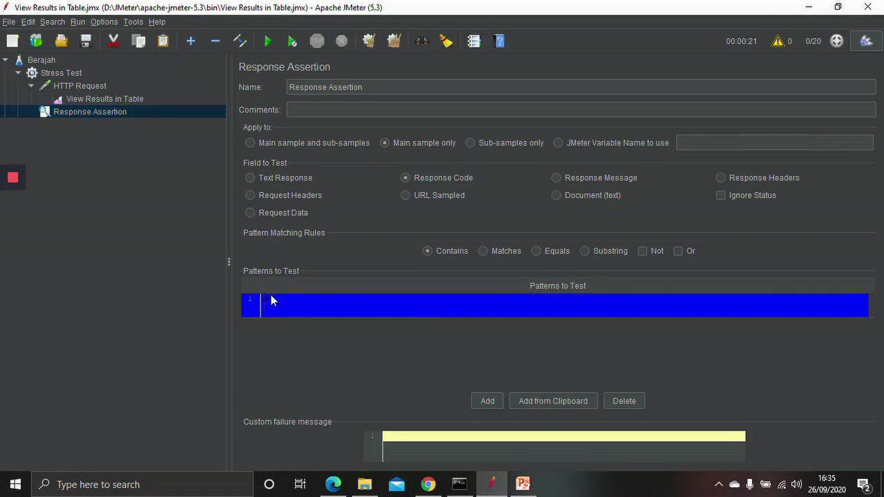
double_click(276, 299)
key(BackSpace)
text(1)
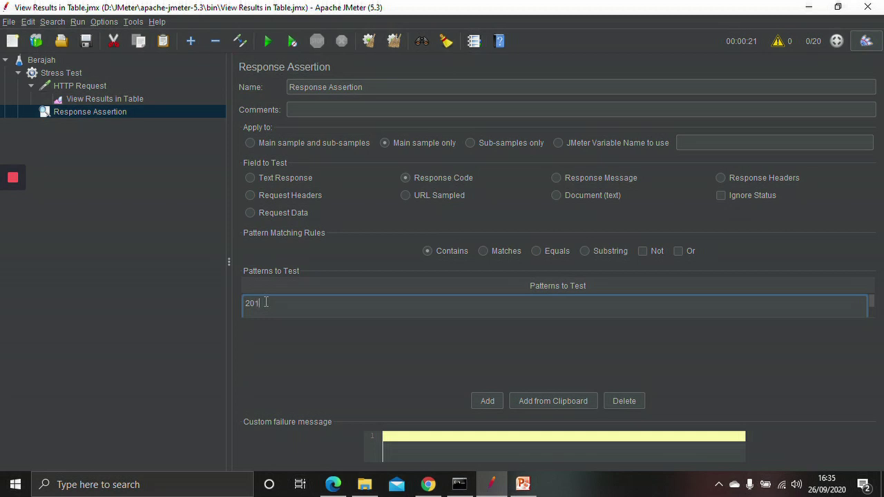
Run the stress test with the 201 pattern and review the new samples' status in View Results in Table.
click(126, 291)
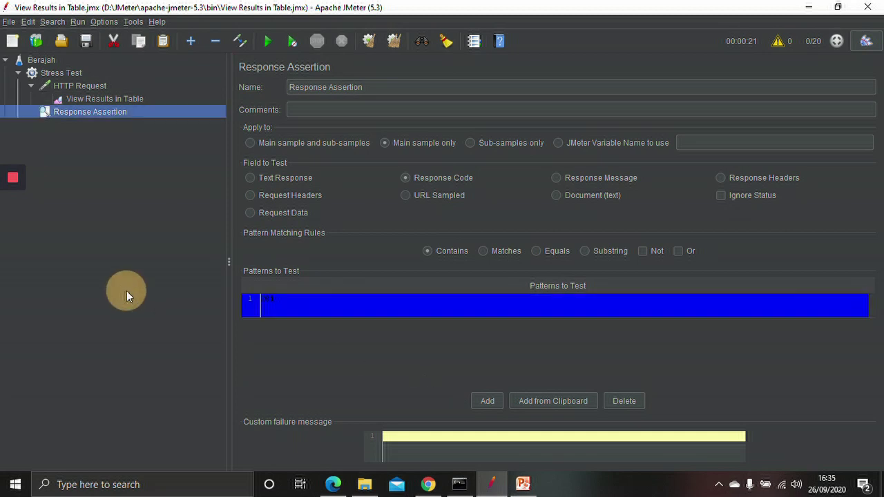
click(275, 44)
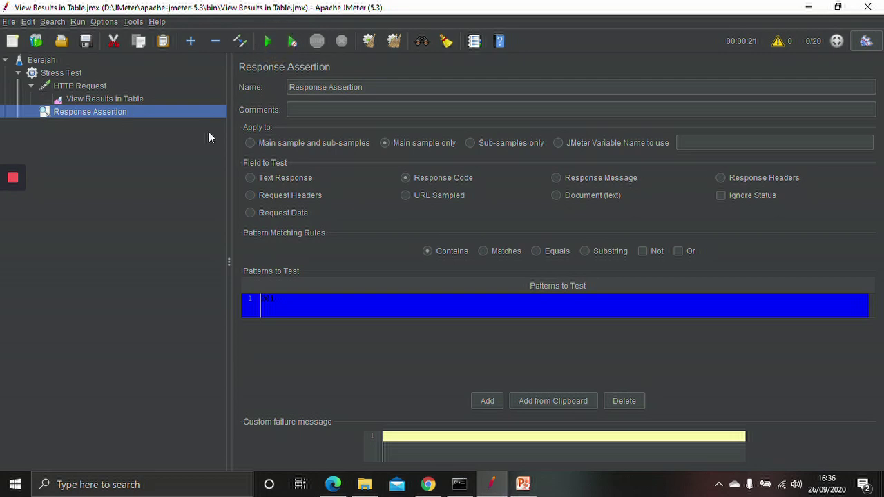
click(126, 99)
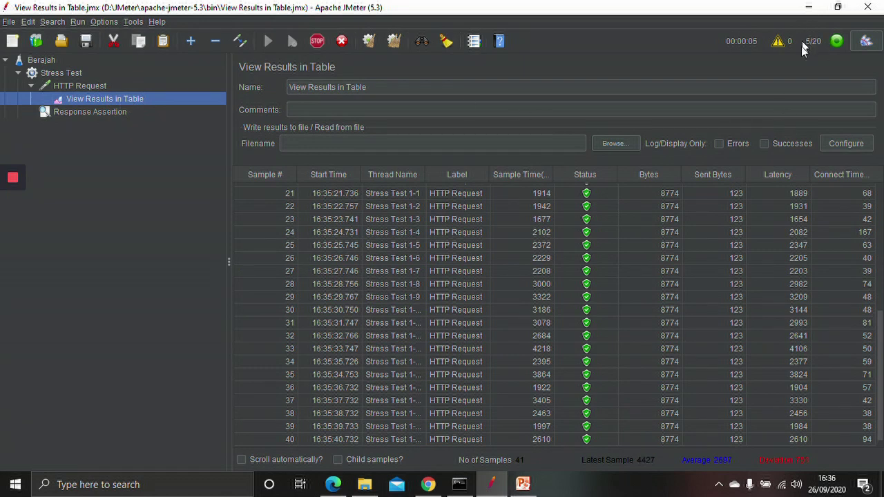
drag(882, 350, 882, 382)
click(883, 398)
click(881, 448)
drag(880, 389, 882, 405)
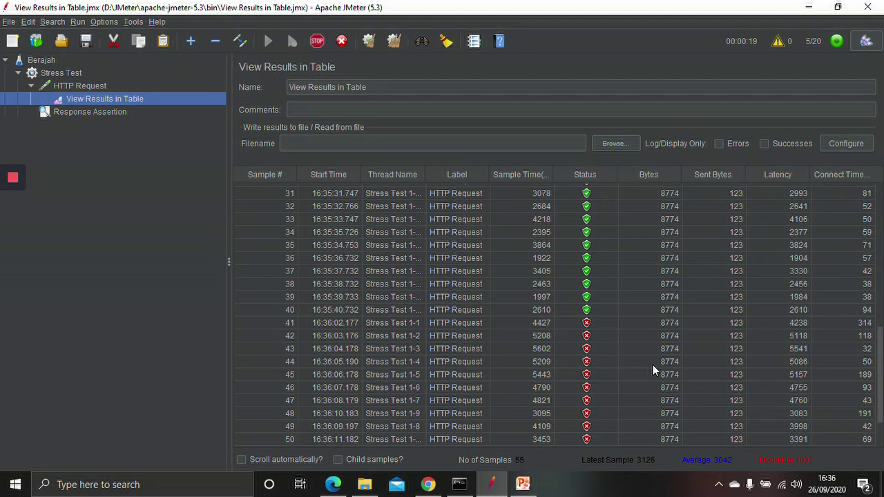
drag(880, 365, 876, 456)
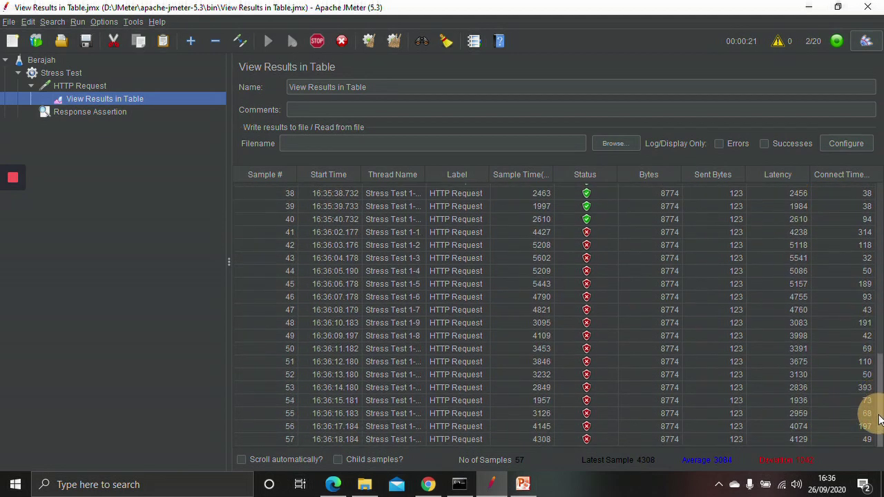
Set the Response Assertion's pattern to test back to 200.
click(103, 112)
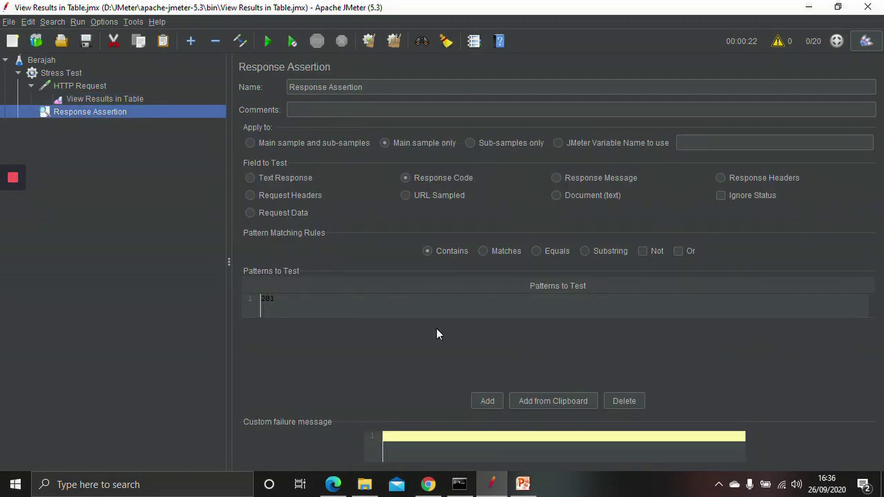
click(297, 304)
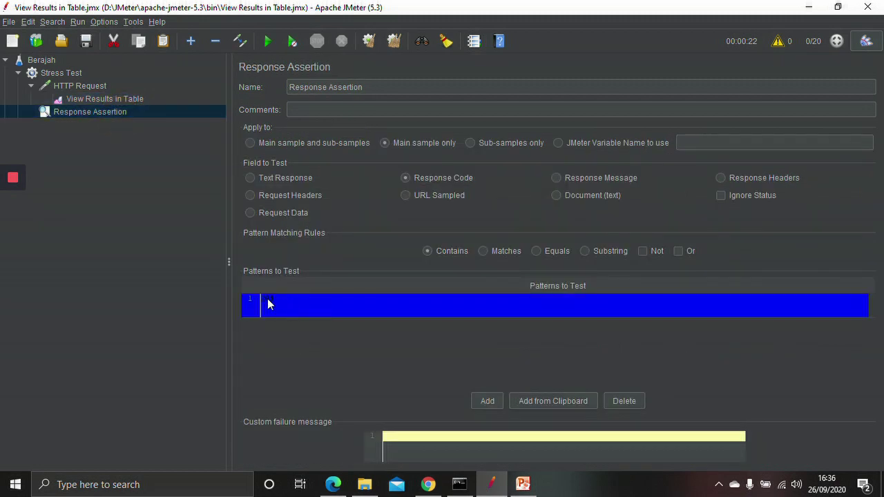
double_click(275, 305)
click(283, 301)
key(BackSpace)
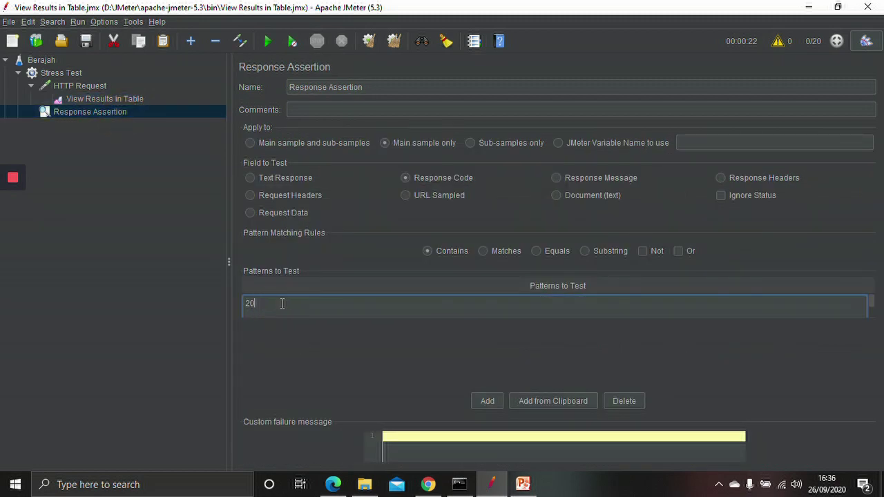
text(0)
Add an HTTP Request sampler to the Stress Test thread group and name it Homepage.
click(57, 78)
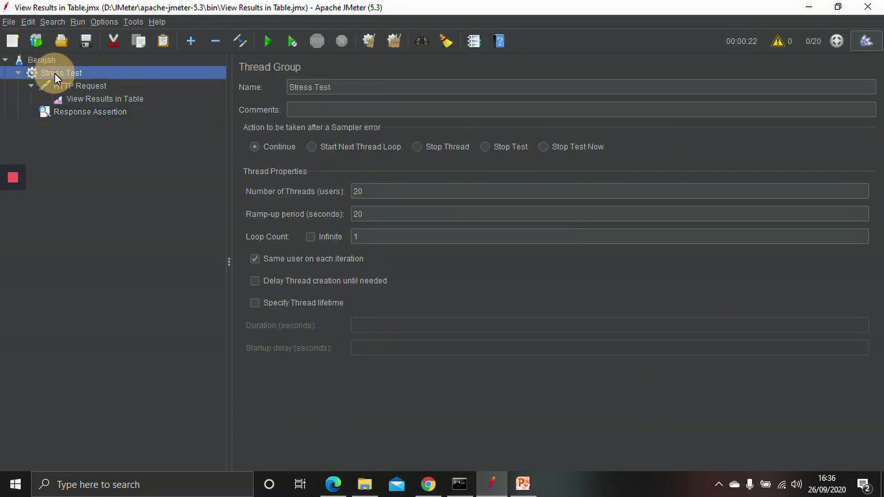
right_click(55, 75)
mouse_move(92, 83)
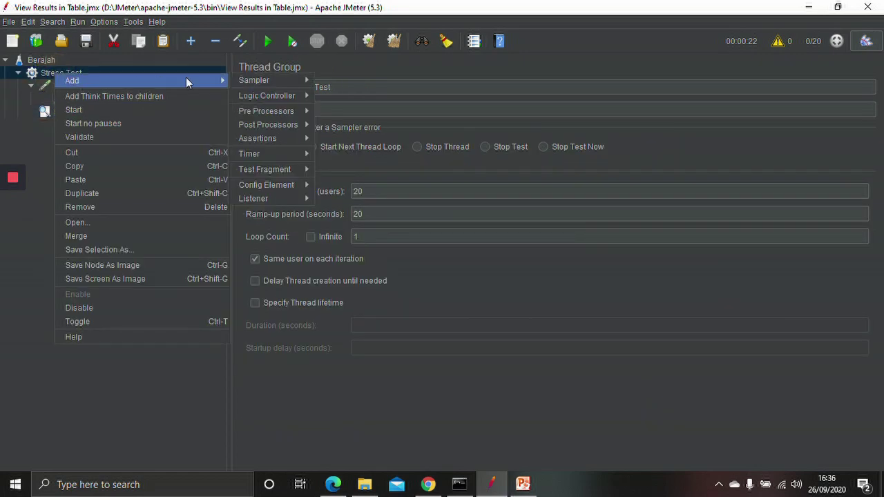
mouse_move(261, 83)
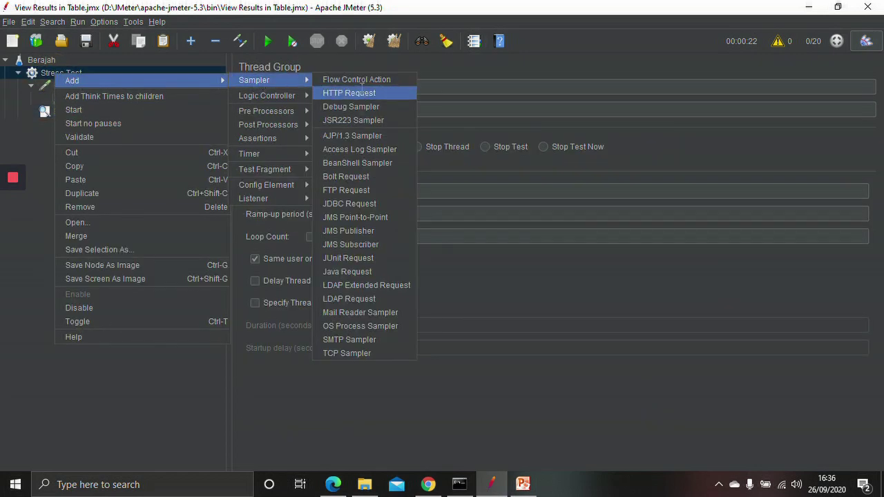
click(361, 88)
click(360, 87)
drag(343, 88, 243, 86)
text(Home)
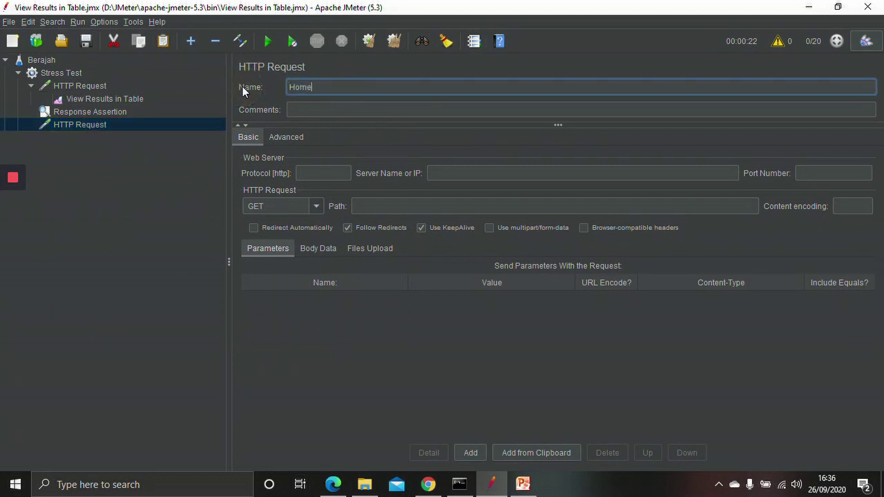
text(page)
Set the Homepage request's server name to begawe.unram.ac.id.
click(429, 173)
text(begawe)
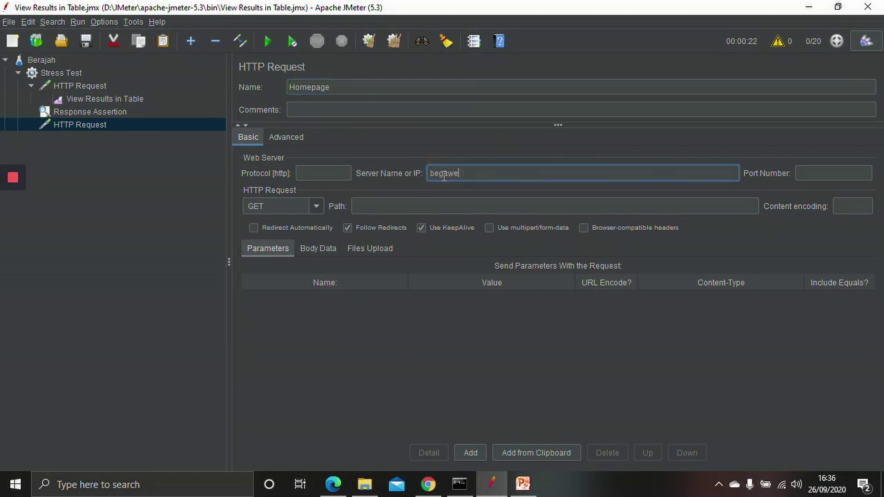
text(.unram.ac.id)
Copy /index.php/pkl from the journal page's address in Chrome and paste it as the Homepage request's path in JMeter.
click(435, 201)
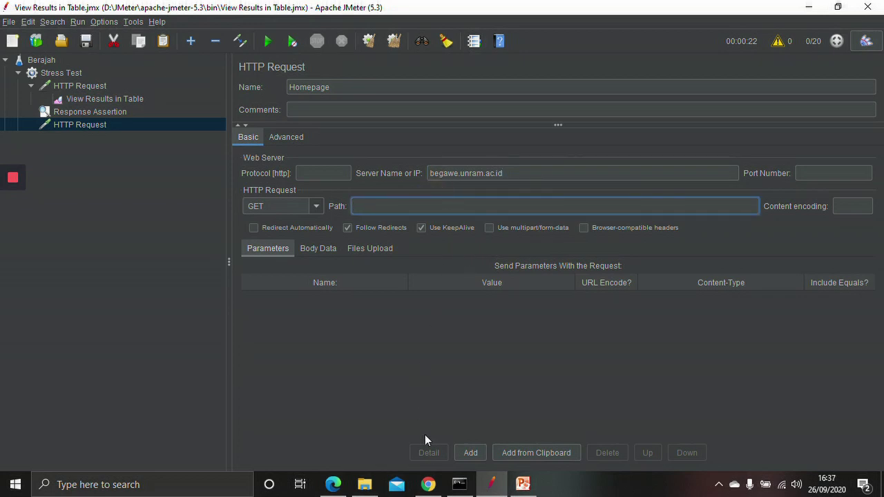
click(428, 484)
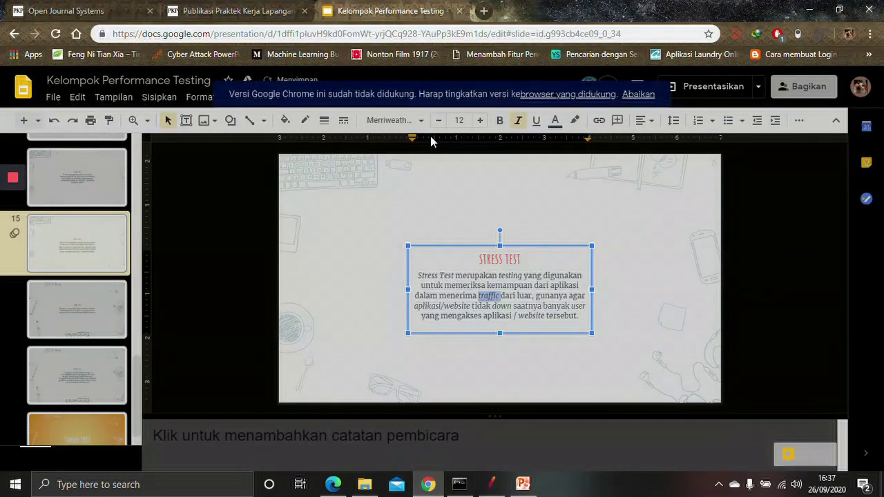
click(238, 10)
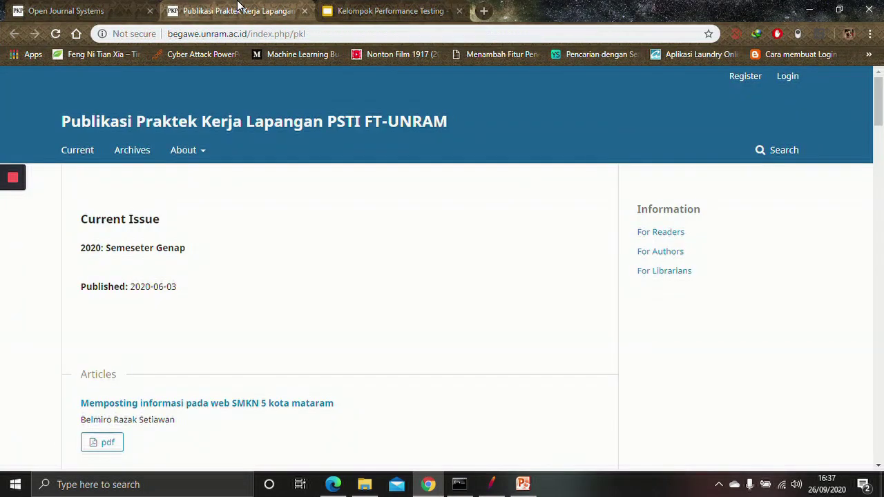
click(271, 34)
click(291, 33)
click(314, 34)
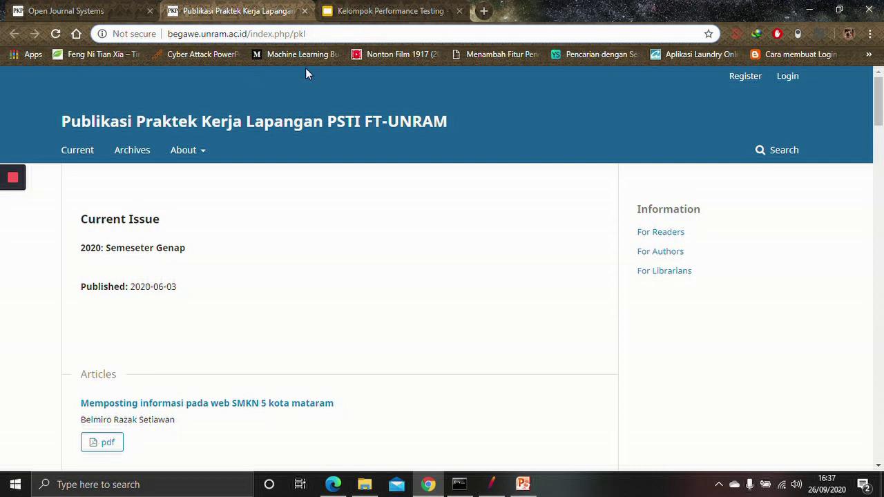
drag(311, 33, 248, 35)
key(ctrl+c)
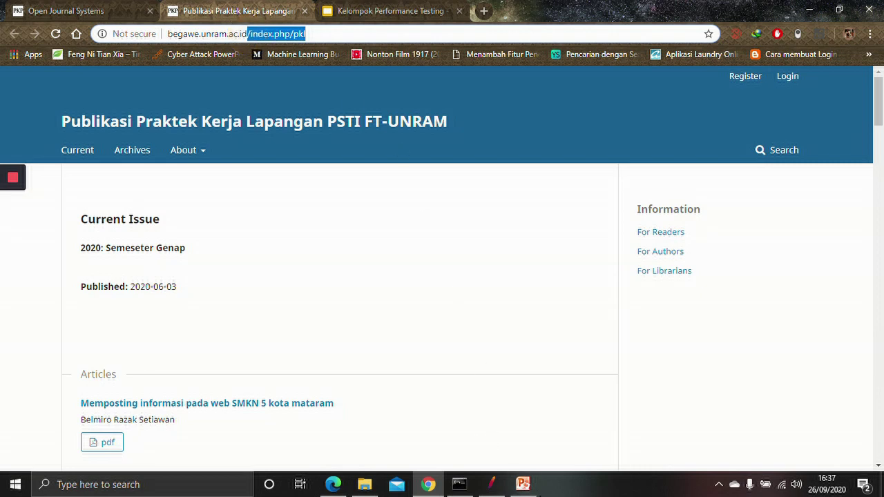
click(499, 490)
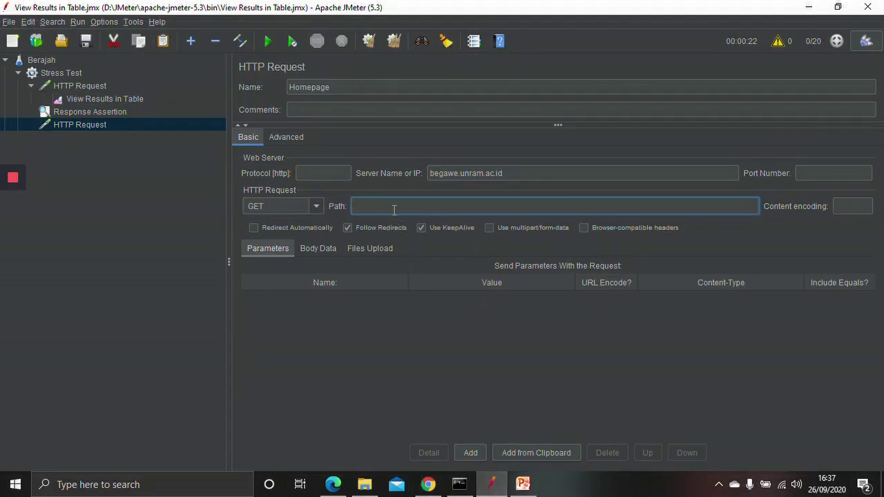
key(ctrl+v)
Add a View Results Tree listener to the Homepage request.
click(86, 127)
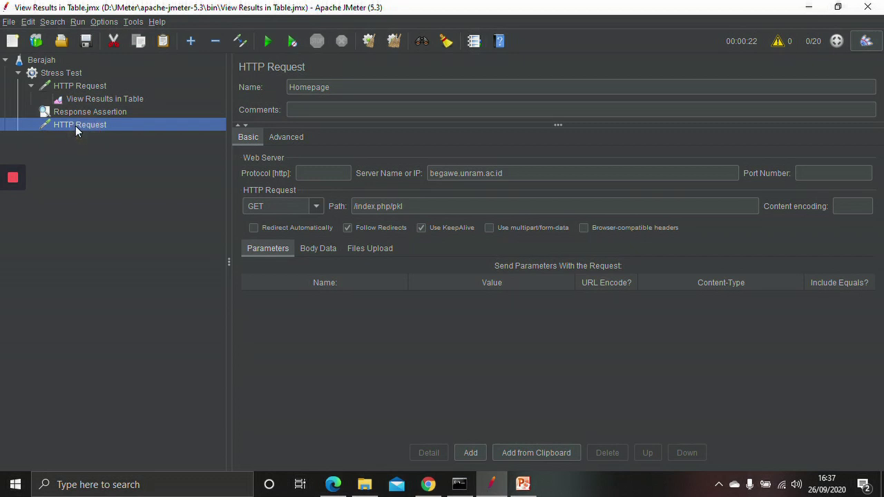
right_click(75, 126)
mouse_move(104, 135)
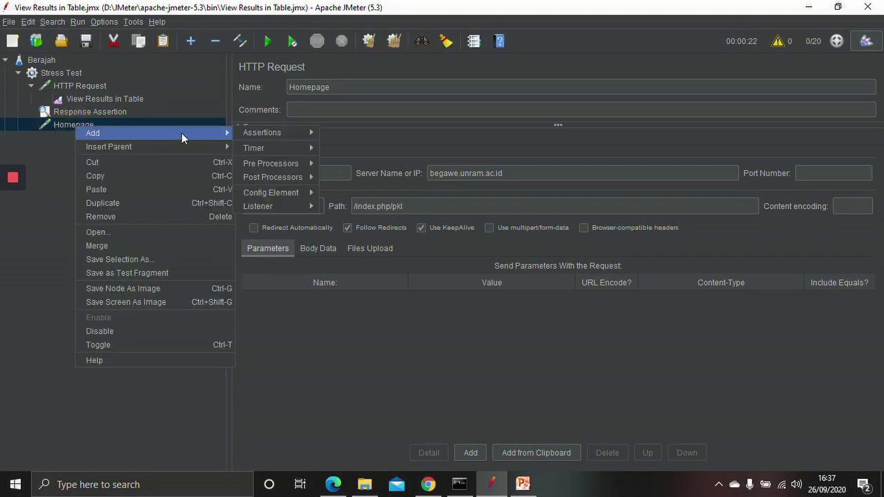
mouse_move(294, 207)
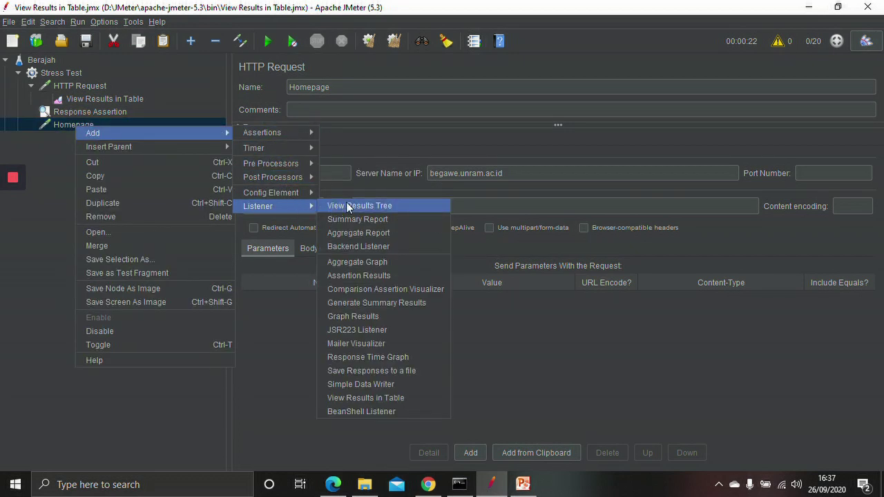
click(370, 207)
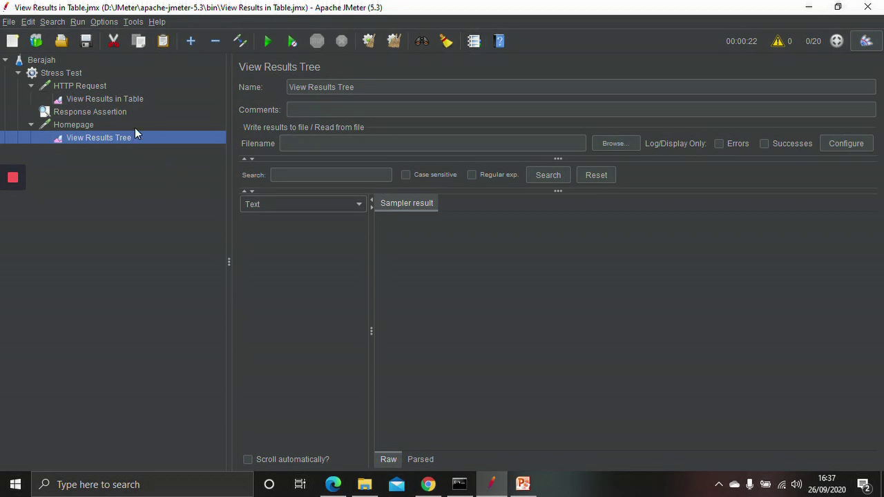
Run the stress test and review the first Homepage sample's result and the full sample list in View Results Tree.
click(268, 42)
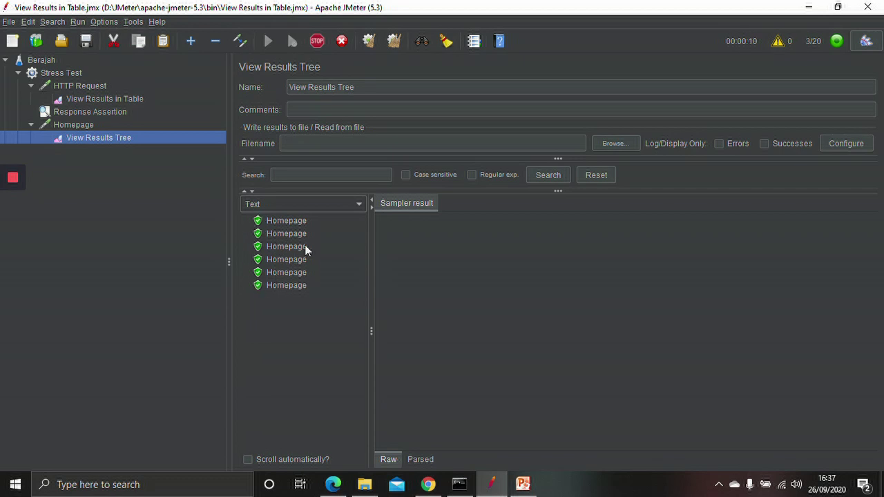
click(293, 221)
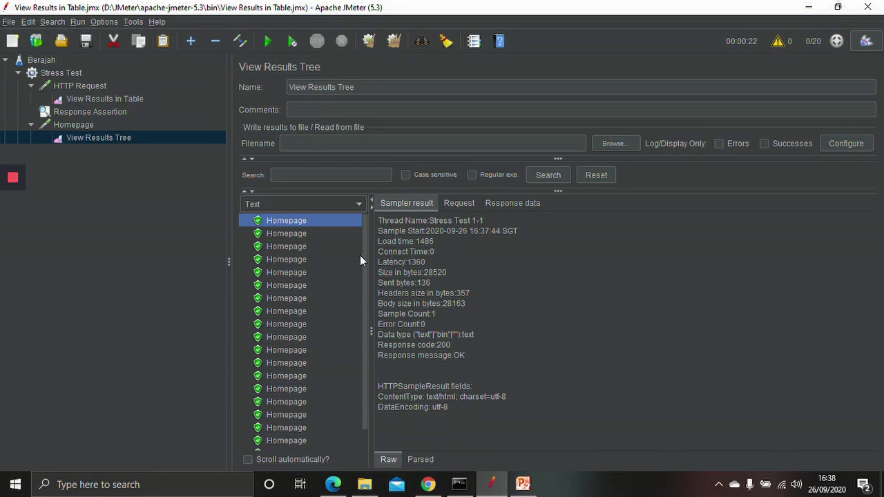
drag(365, 257, 371, 223)
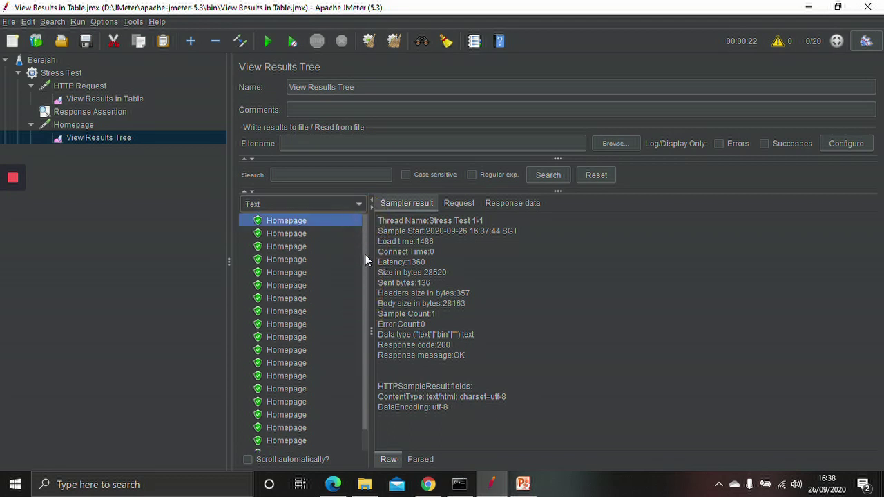
drag(365, 259, 364, 348)
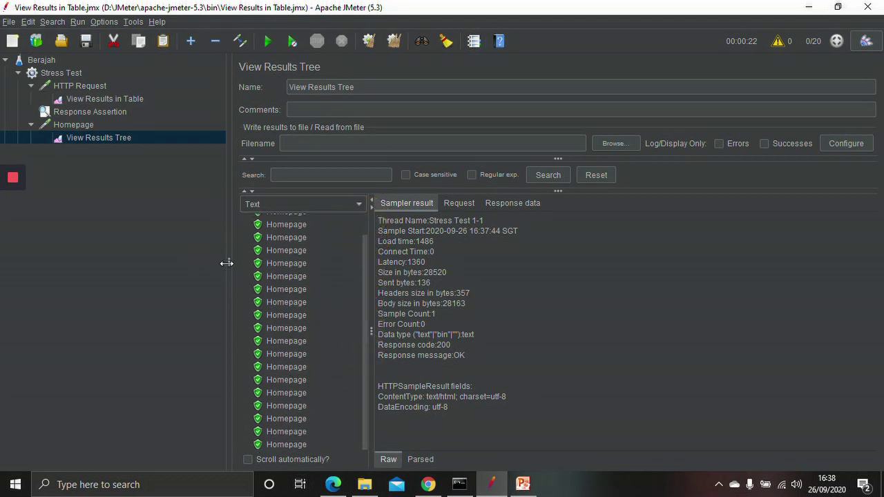
drag(229, 264, 172, 264)
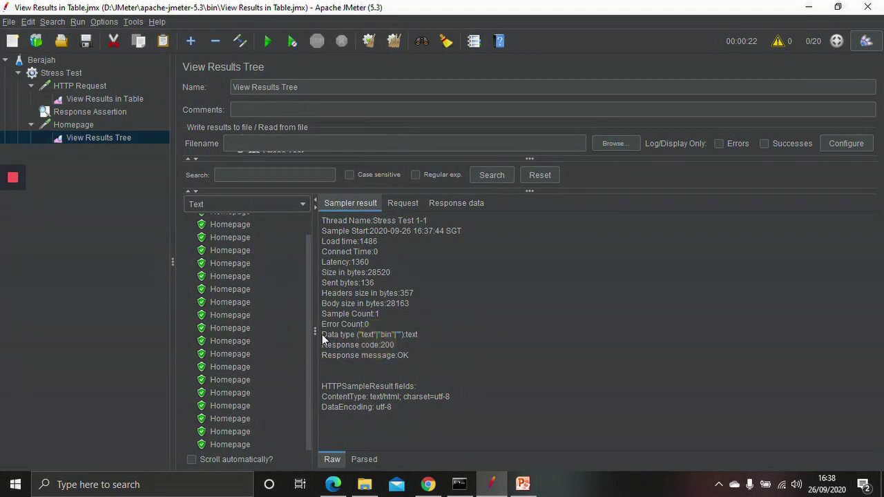
drag(308, 335, 309, 391)
drag(308, 348, 312, 293)
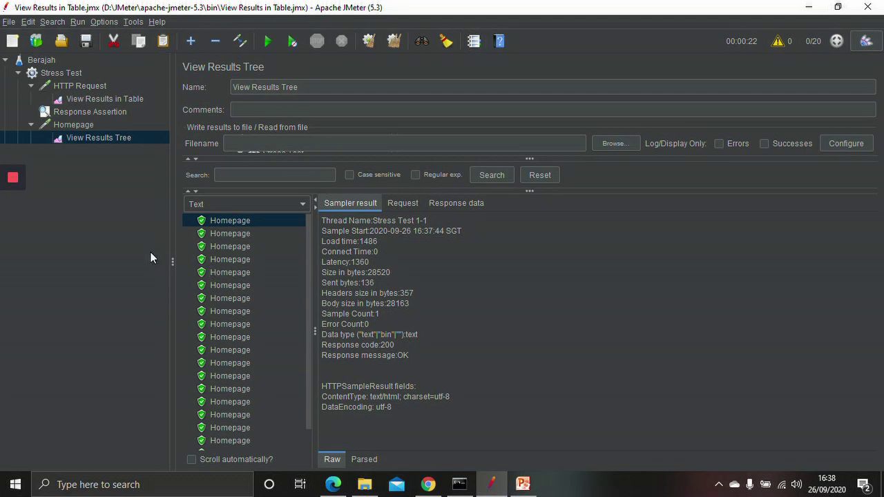
End the slide show, switch to JMeter, and examine the Begawe test plan and its Aggregate Report.
mouse_move(2, 181)
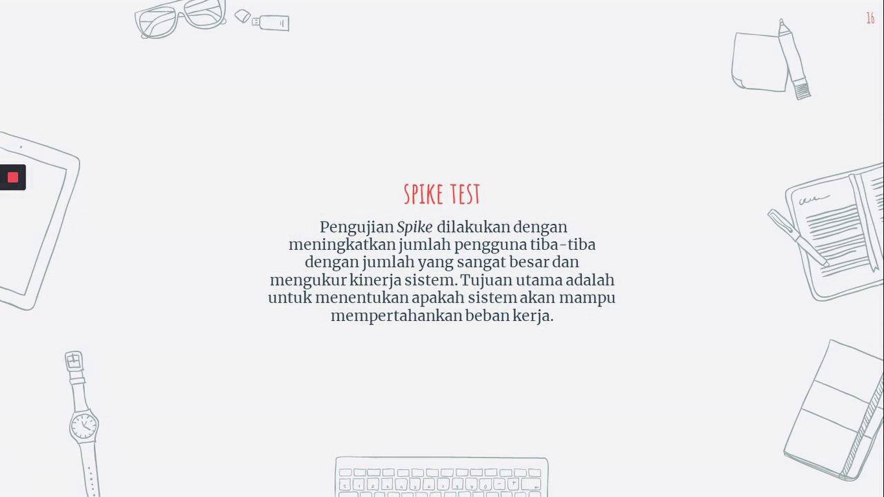
key(Escape)
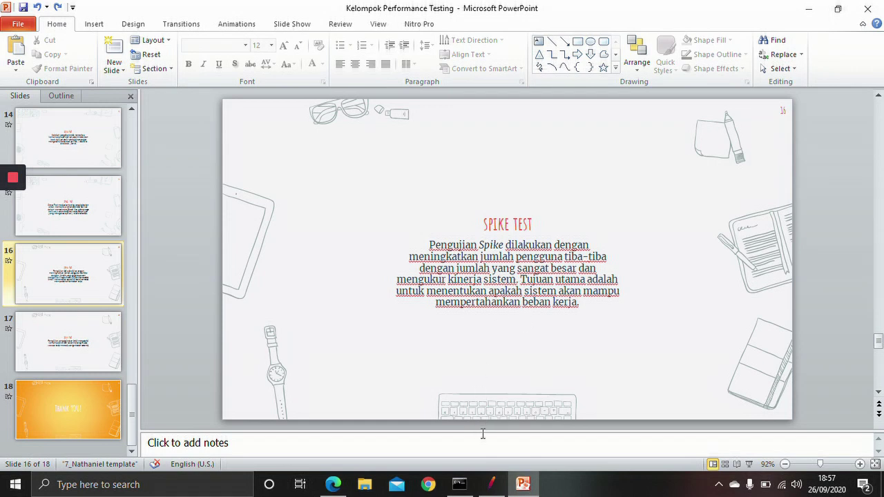
click(490, 485)
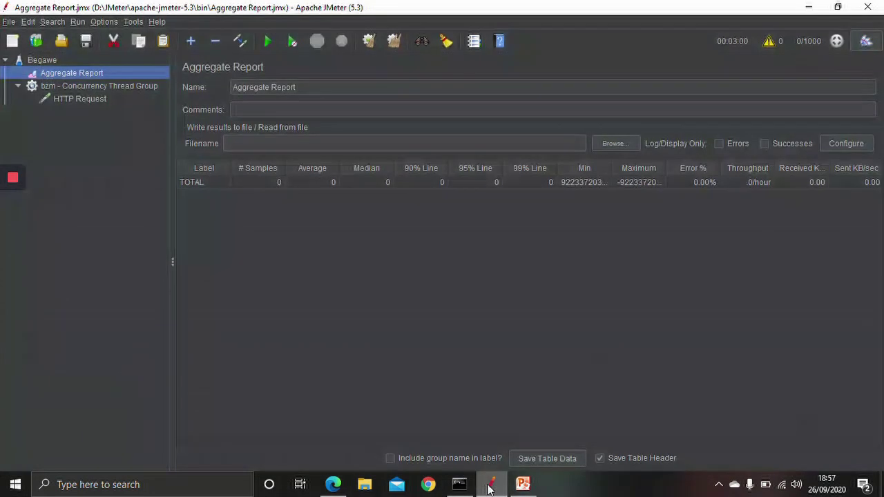
click(43, 61)
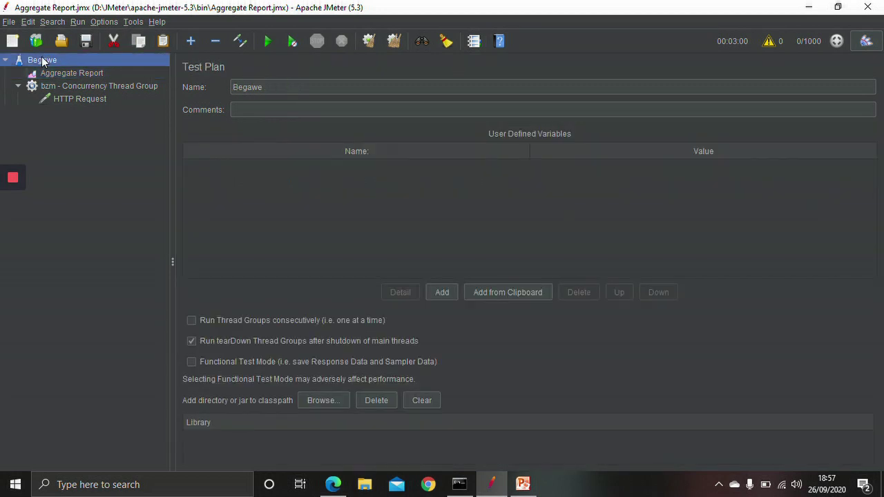
click(256, 87)
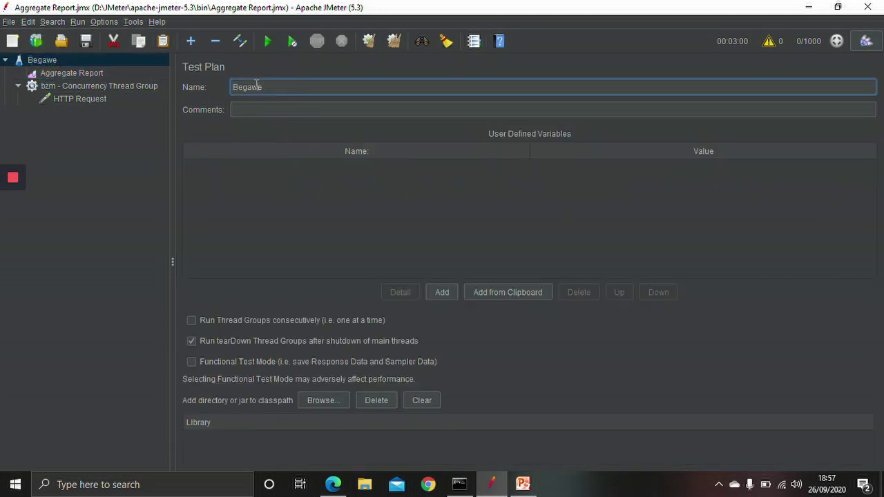
click(64, 73)
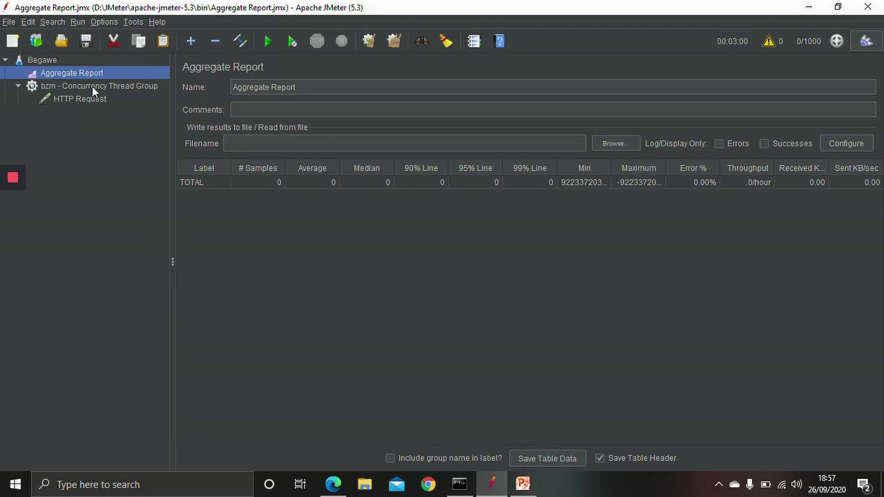
Review the Concurrency Thread Group's load settings and the HTTP Request's target, and run the test with the Aggregate Report open.
click(97, 86)
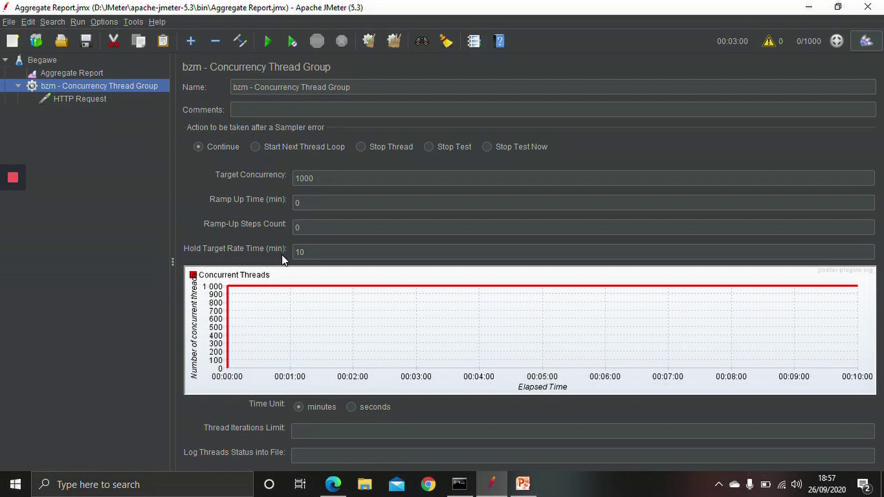
click(316, 250)
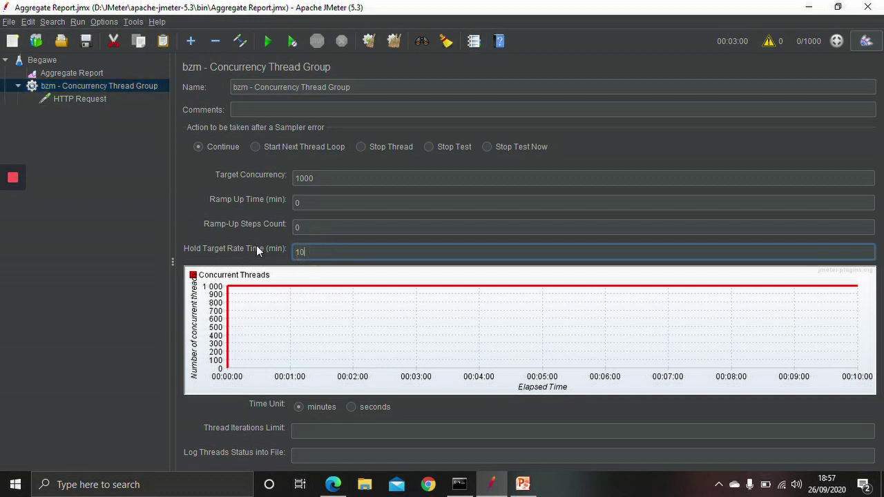
click(72, 100)
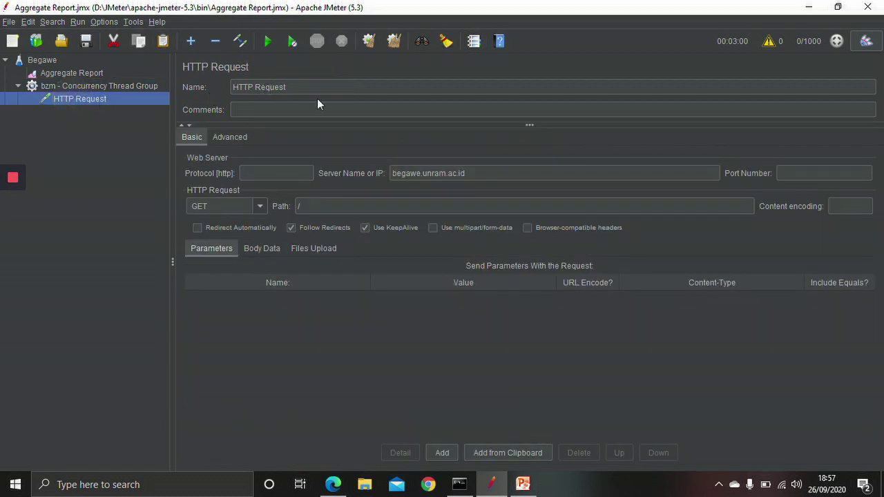
click(79, 71)
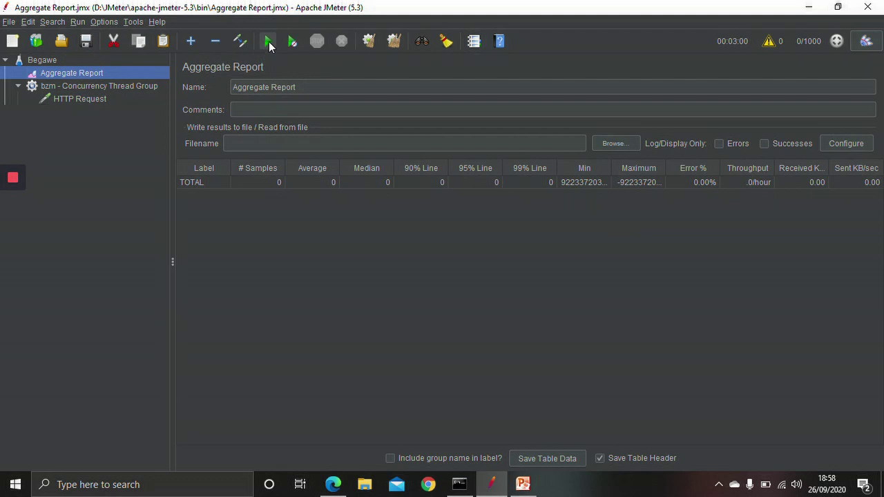
click(269, 42)
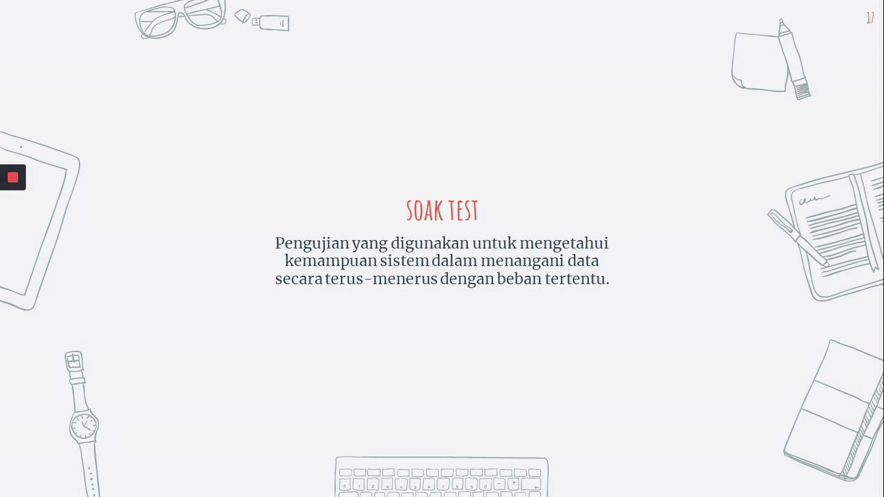
End the slide show at the Soak Test slide and return to JMeter to examine the running test's Aggregate Report.
key(Escape)
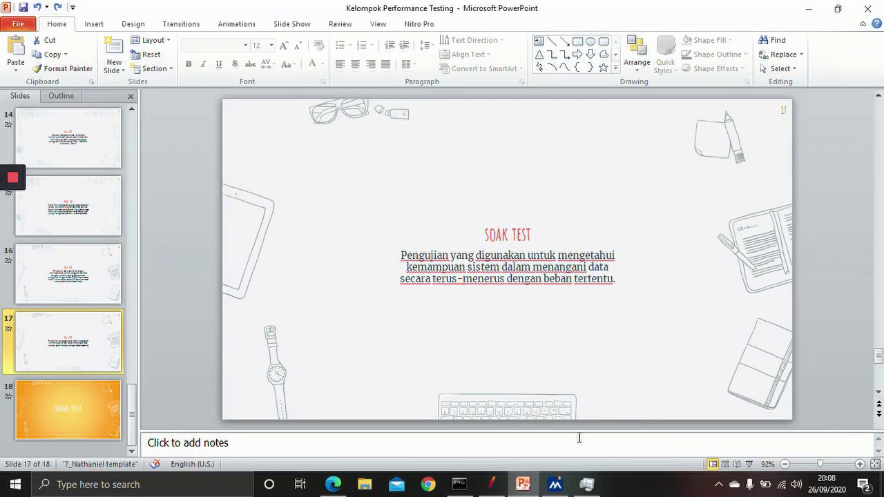
click(491, 484)
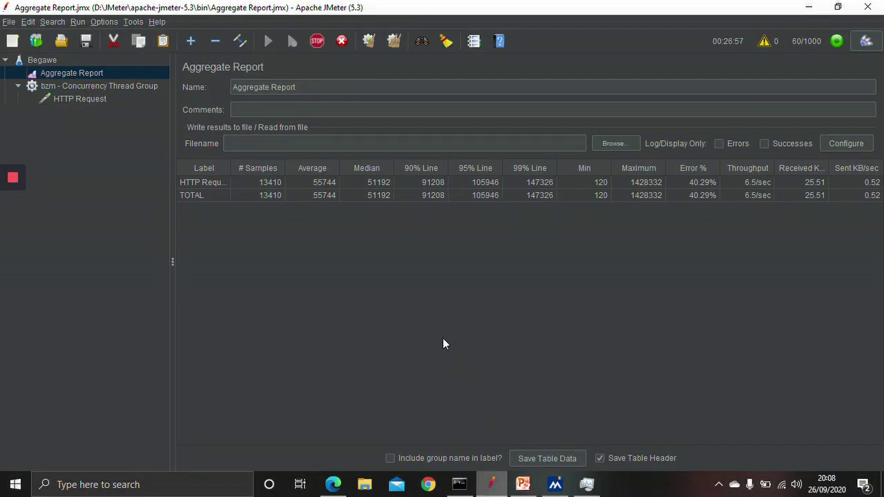